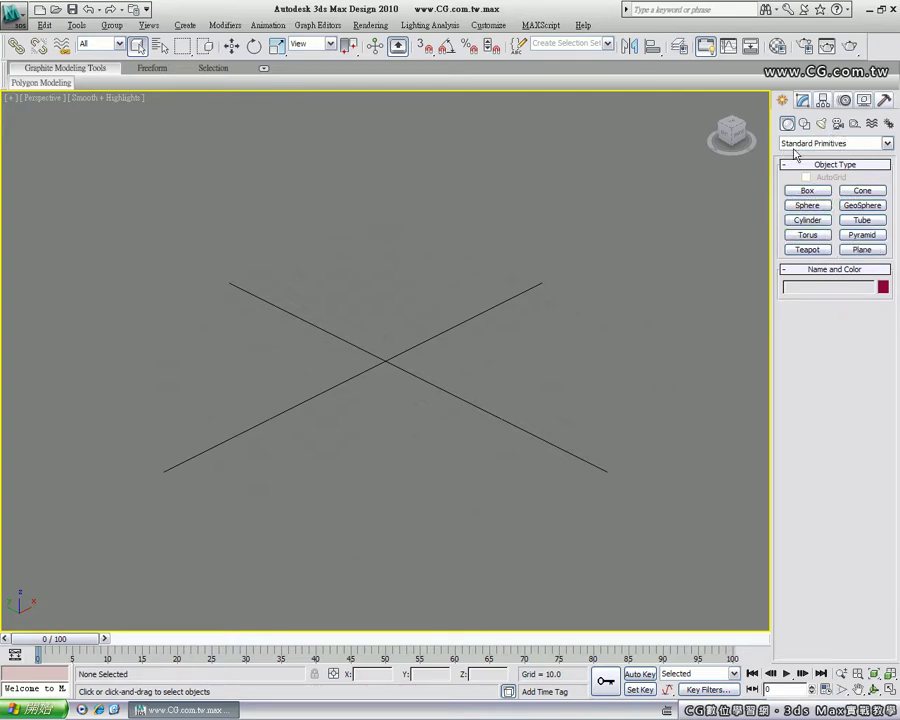
# Step: Draw Box01 left of the grid centre, about 38.1 long, 40.3 wide and 22.8 high
pyautogui.click(887, 144)
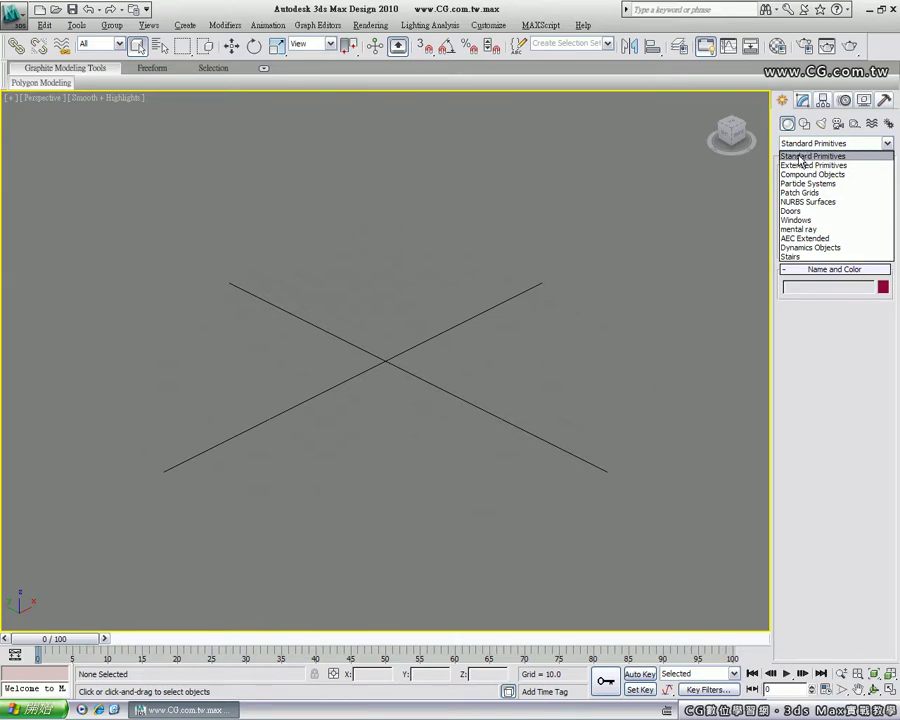
pyautogui.click(799, 158)
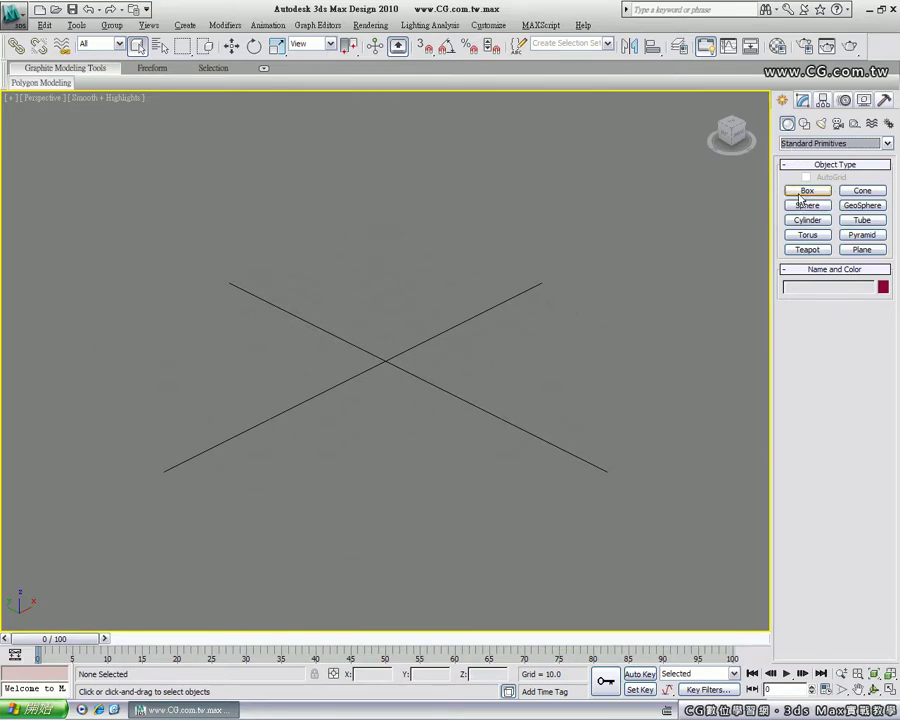
pyautogui.click(807, 191)
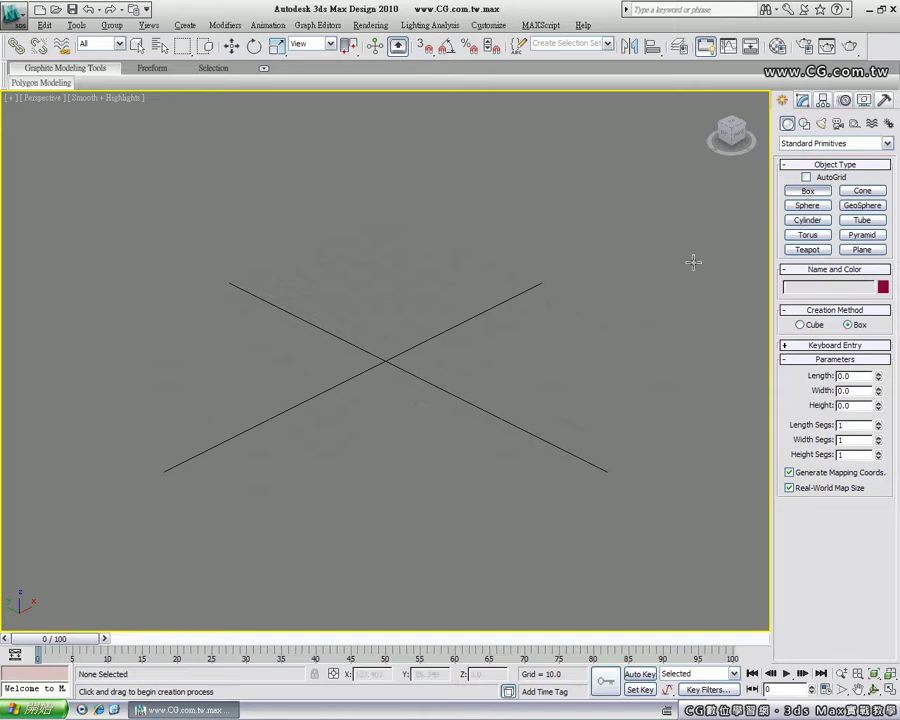
pyautogui.moveTo(101, 360)
pyautogui.mouseDown()
pyautogui.moveTo(187, 378)
pyautogui.moveTo(321, 364)
pyautogui.moveTo(374, 340)
pyautogui.moveTo(435, 291)
pyautogui.moveTo(358, 322)
pyautogui.moveTo(306, 357)
pyautogui.mouseUp()
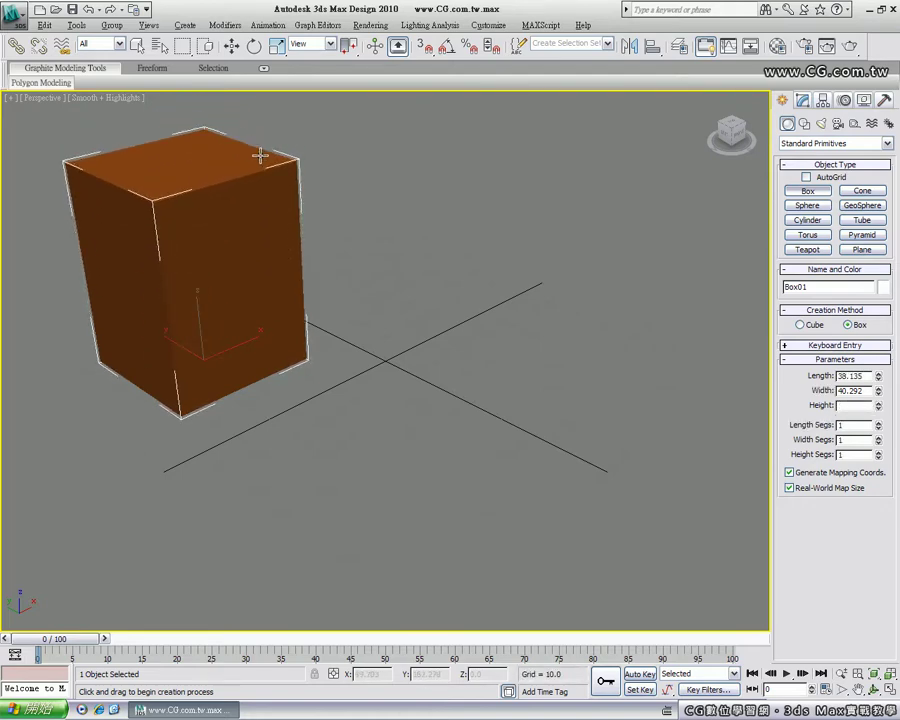
pyautogui.click(264, 268)
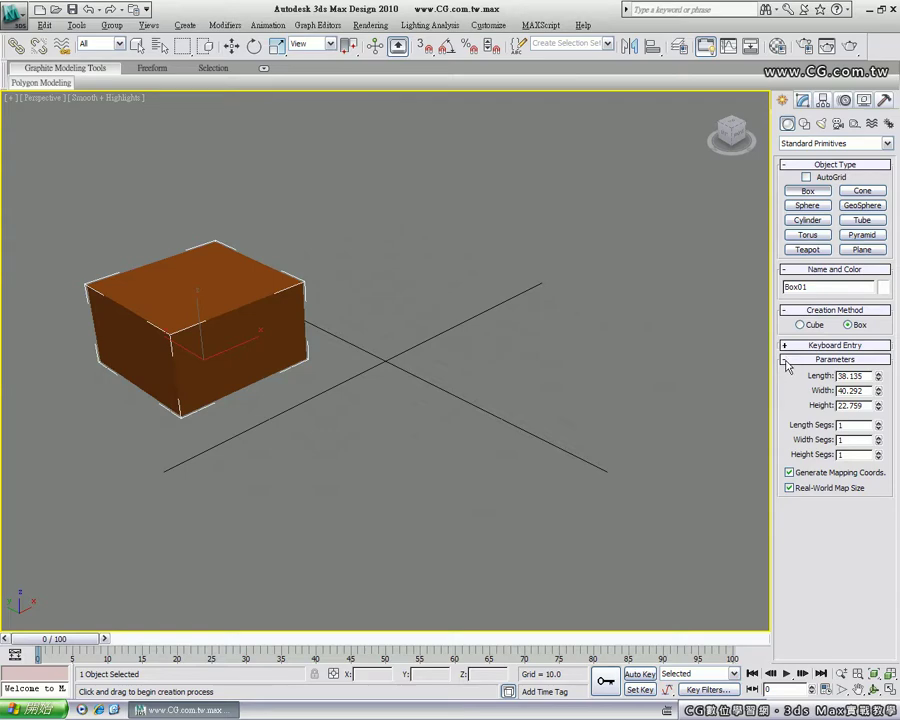
# Step: Enlarge Box01 to 51.864 long and 49.156 wide, with height 22.531
pyautogui.click(786, 360)
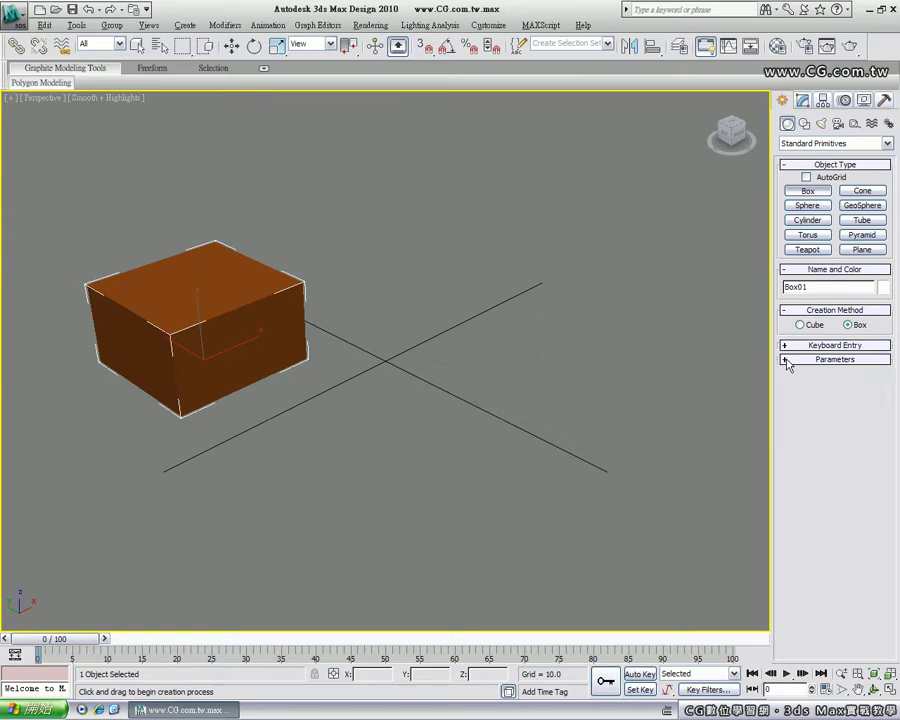
pyautogui.click(789, 362)
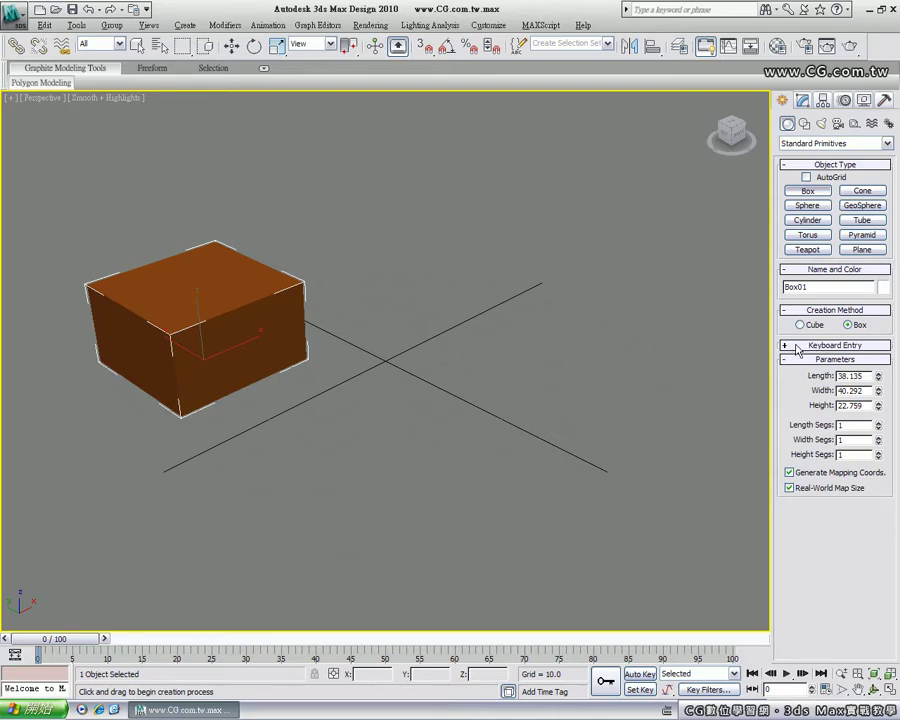
pyautogui.click(792, 346)
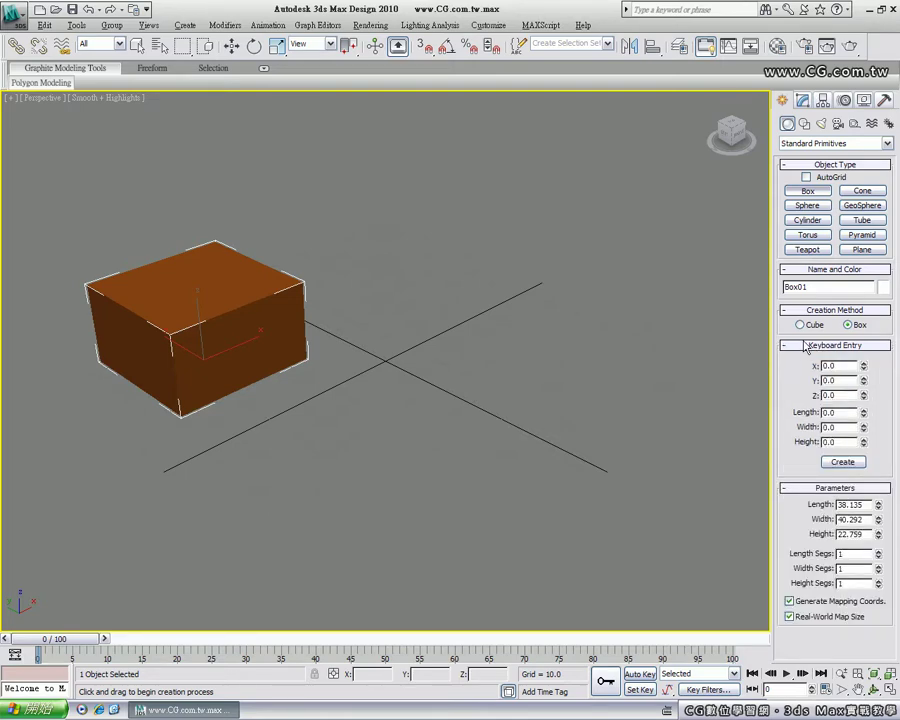
pyautogui.click(795, 346)
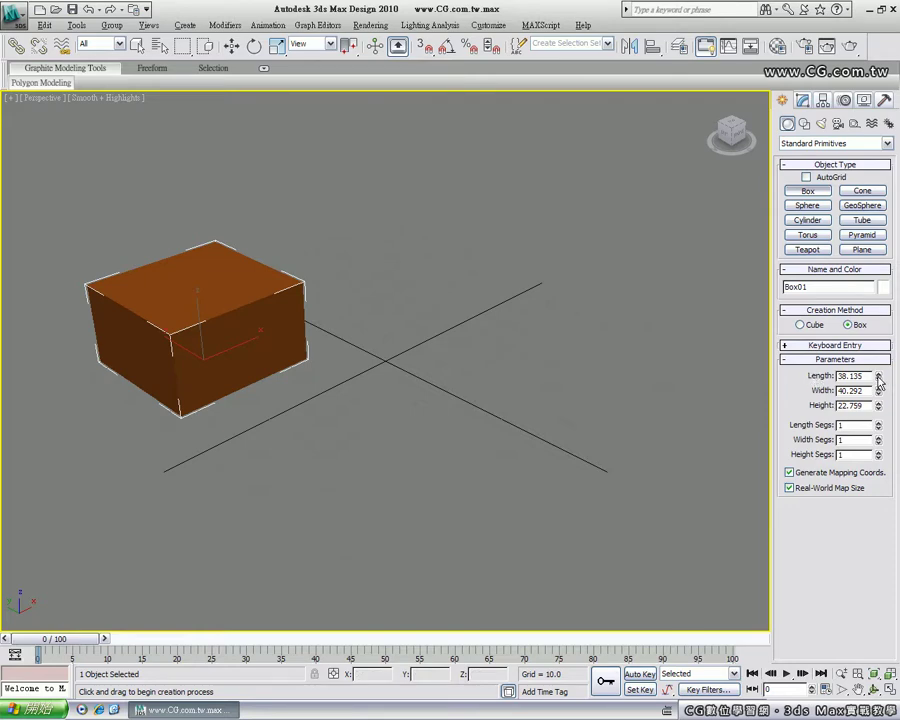
pyautogui.moveTo(878, 378)
pyautogui.mouseDown()
pyautogui.moveTo(880, 316)
pyautogui.moveTo(879, 405)
pyautogui.mouseUp()
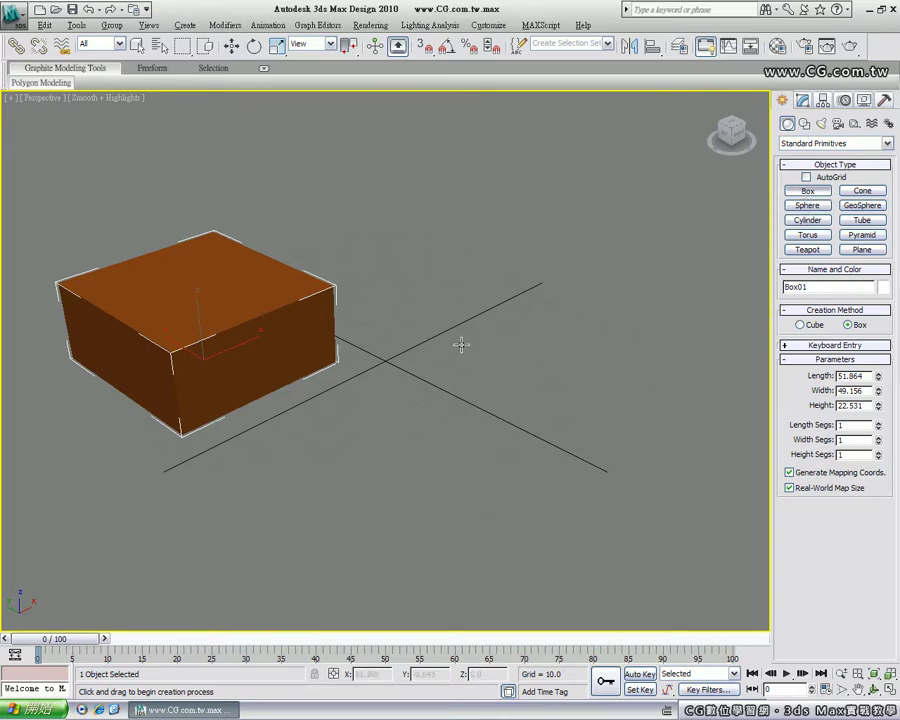
# Step: Draw a tall Box02 behind Box01, measuring 48.37 by 45.341 by 38.763
pyautogui.moveTo(377, 337)
pyautogui.mouseDown()
pyautogui.moveTo(450, 282)
pyautogui.moveTo(382, 239)
pyautogui.mouseUp()
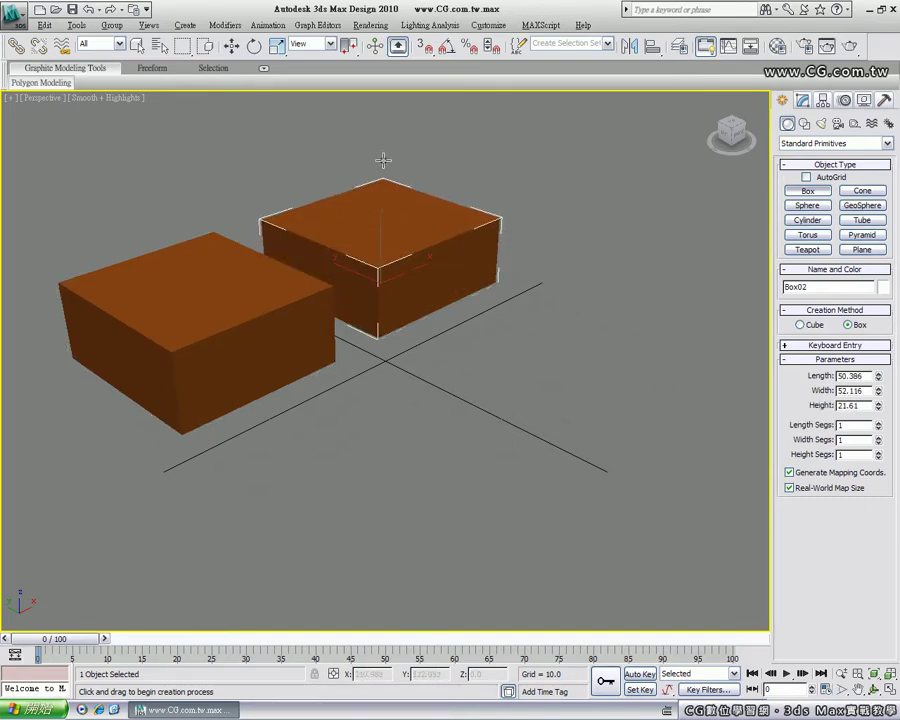
pyautogui.click(380, 100)
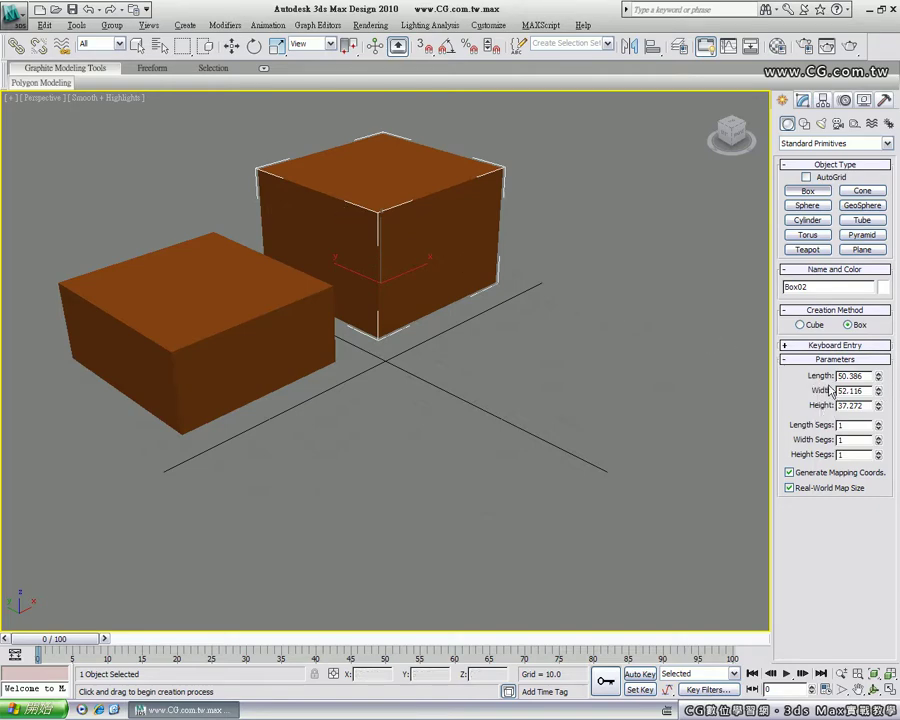
pyautogui.moveTo(878, 378)
pyautogui.mouseDown()
pyautogui.moveTo(881, 410)
pyautogui.moveTo(738, 362)
pyautogui.mouseUp()
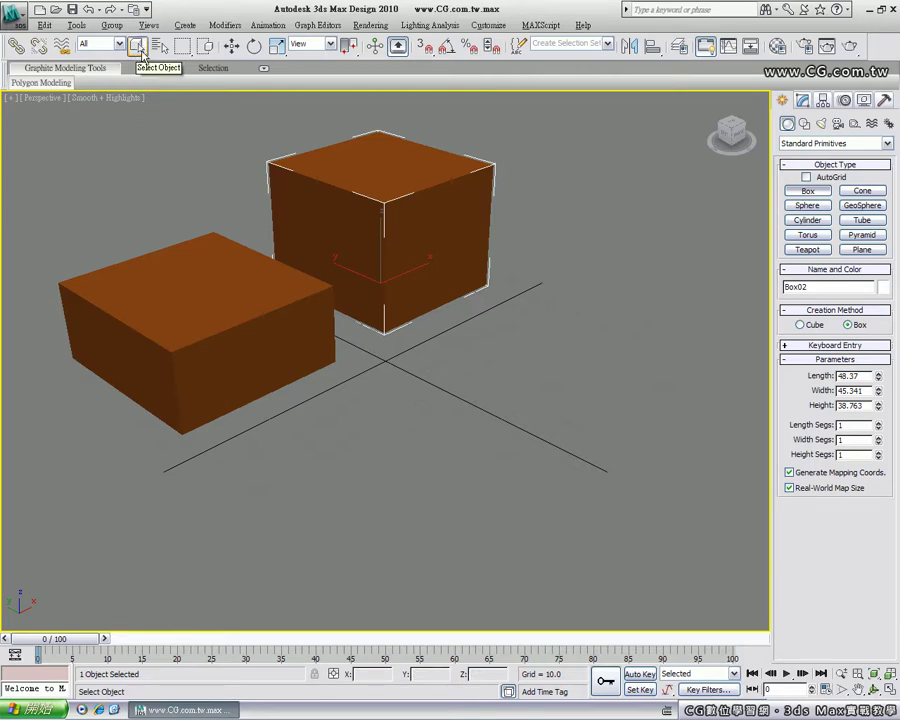
# Step: Resize Box01 to 54.976 × 48.665 × 26.587 and set Box02's length to 51.756
pyautogui.click(141, 53)
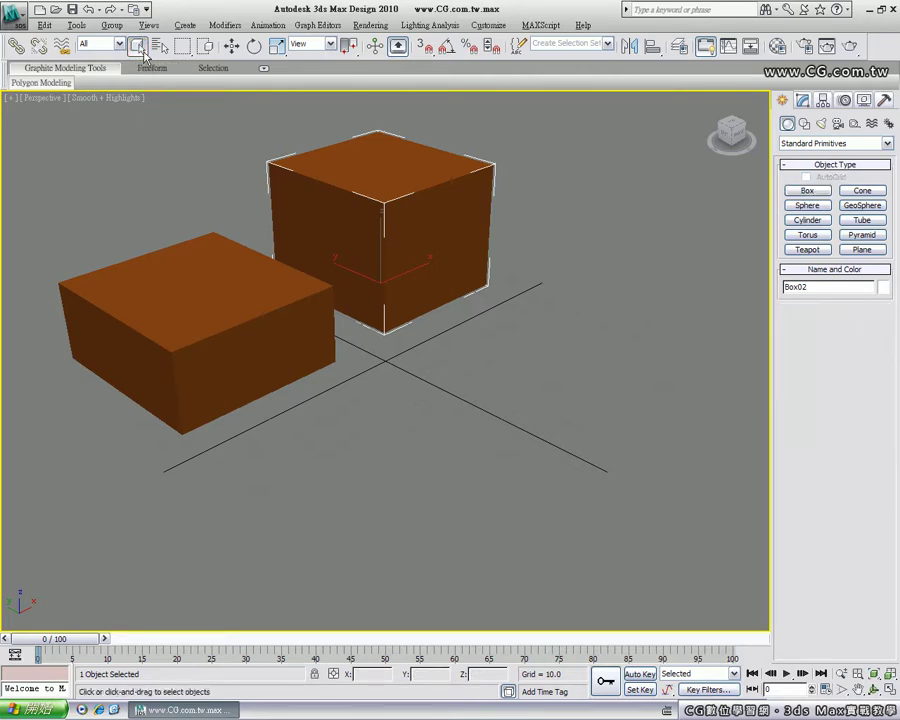
pyautogui.click(204, 276)
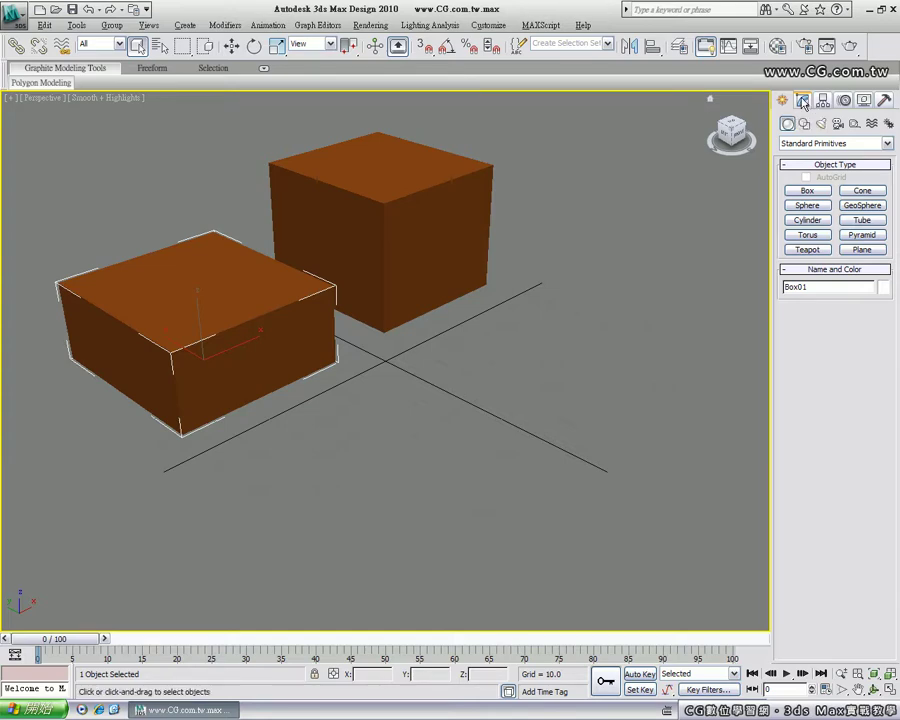
pyautogui.click(803, 102)
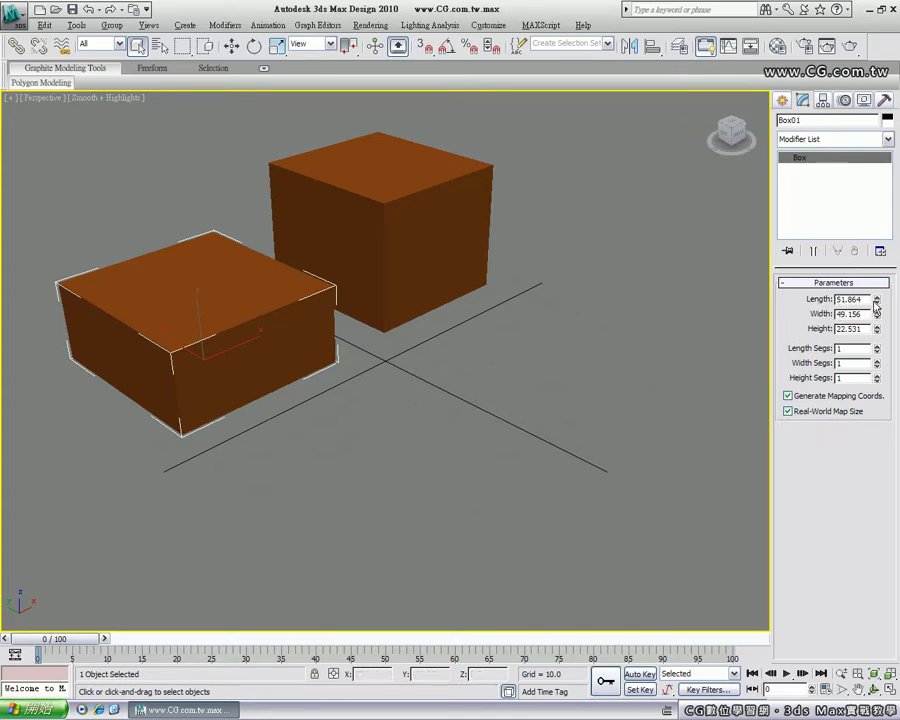
pyautogui.moveTo(876, 299)
pyautogui.mouseDown()
pyautogui.moveTo(876, 290)
pyautogui.moveTo(877, 332)
pyautogui.moveTo(886, 273)
pyautogui.moveTo(886, 330)
pyautogui.mouseUp()
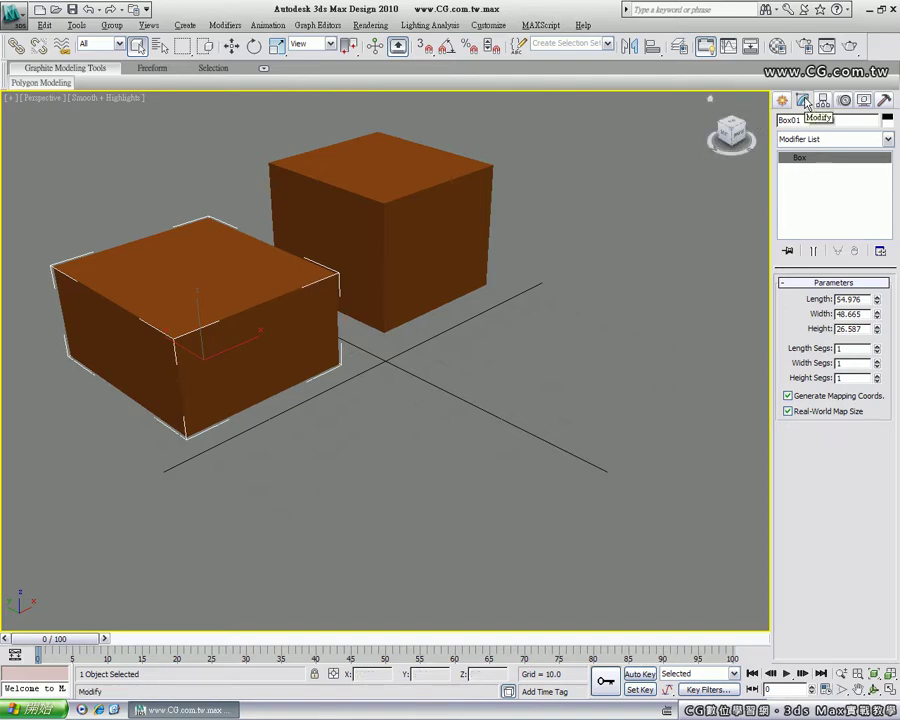
pyautogui.click(411, 217)
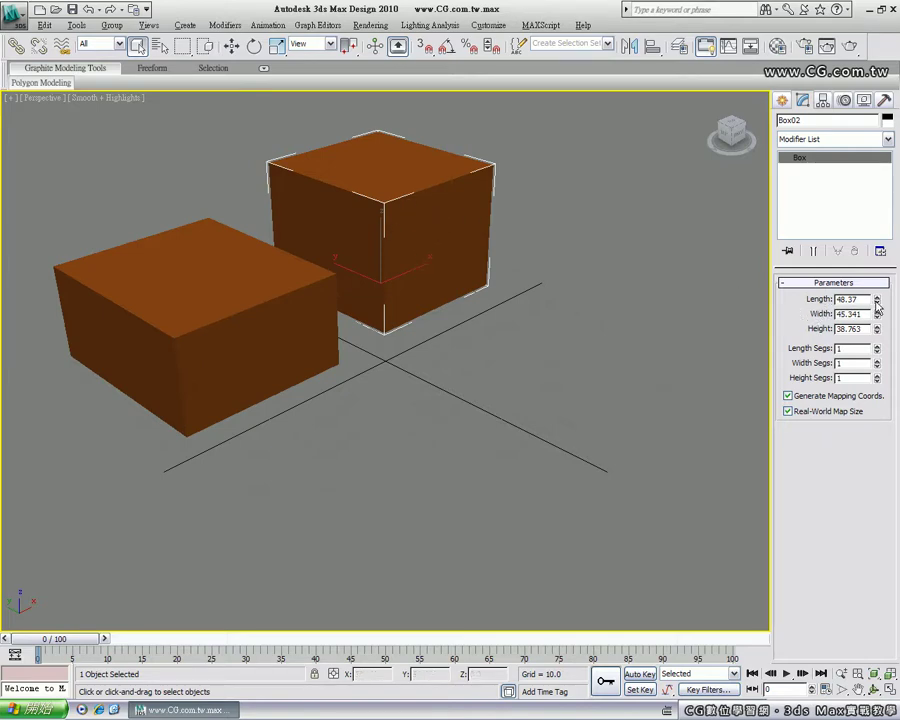
pyautogui.moveTo(876, 302); pyautogui.dragTo(816, 306)
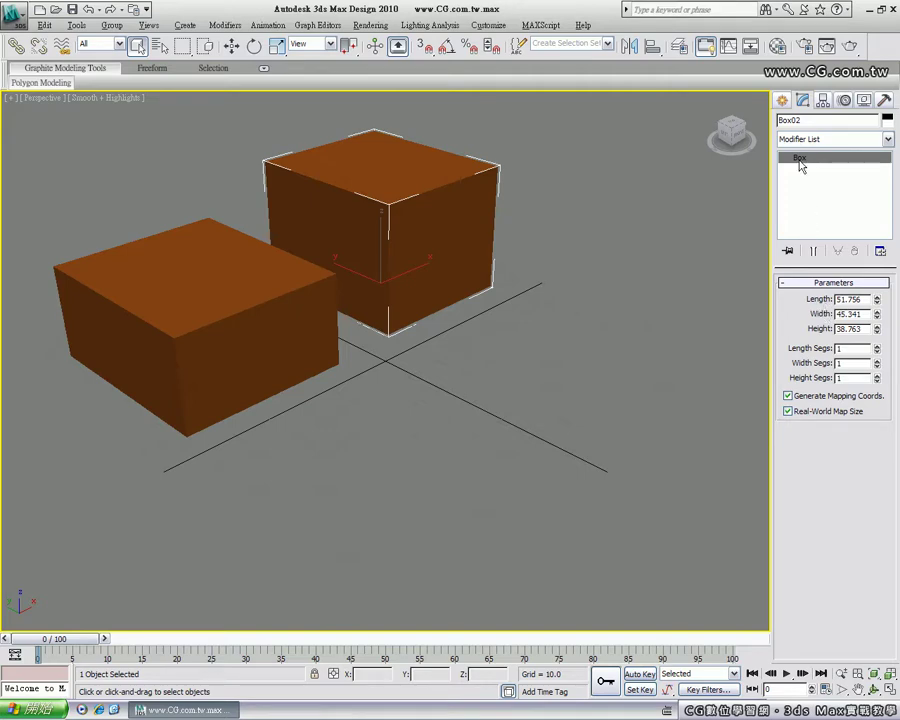
# Step: Add Cone01 right of the boxes: radius 1 18.037, radius 2 0, height 55.062
pyautogui.click(782, 100)
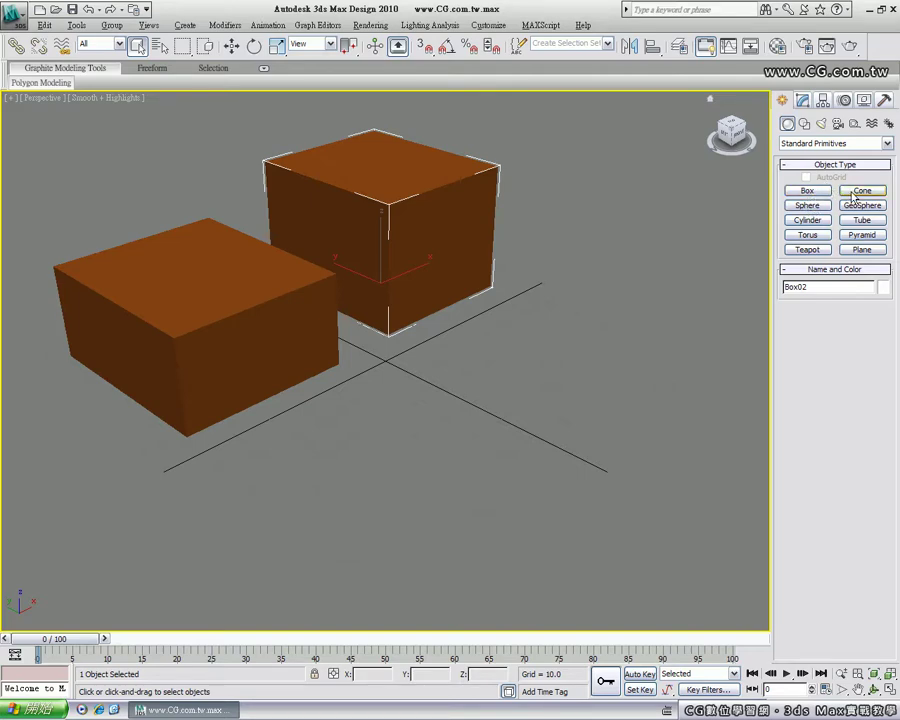
pyautogui.click(862, 191)
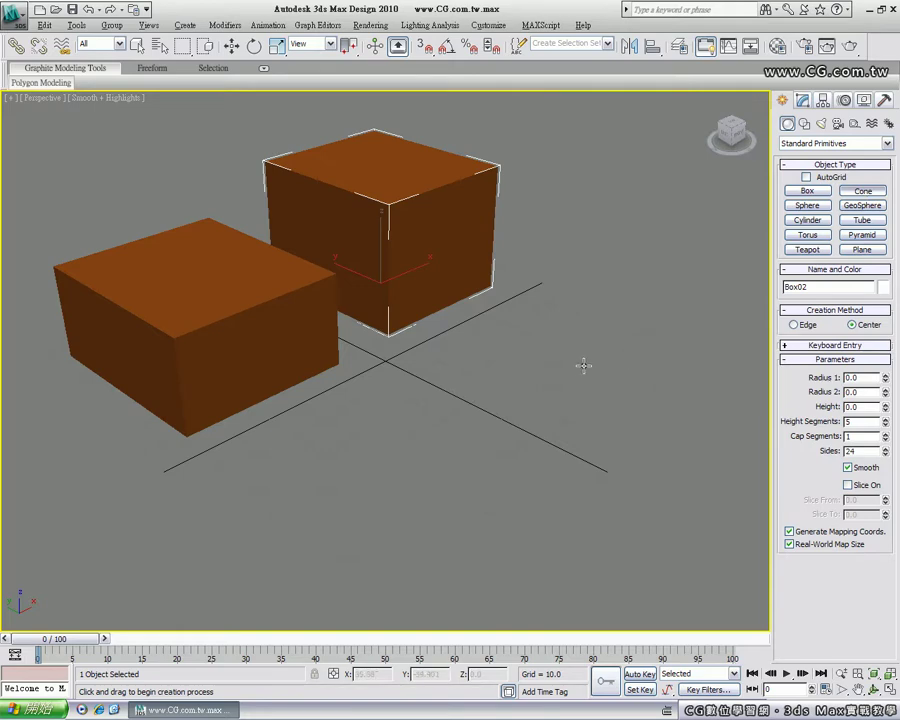
pyautogui.moveTo(555, 346)
pyautogui.mouseDown()
pyautogui.moveTo(597, 376)
pyautogui.moveTo(583, 368)
pyautogui.moveTo(589, 378)
pyautogui.moveTo(571, 377)
pyautogui.mouseUp()
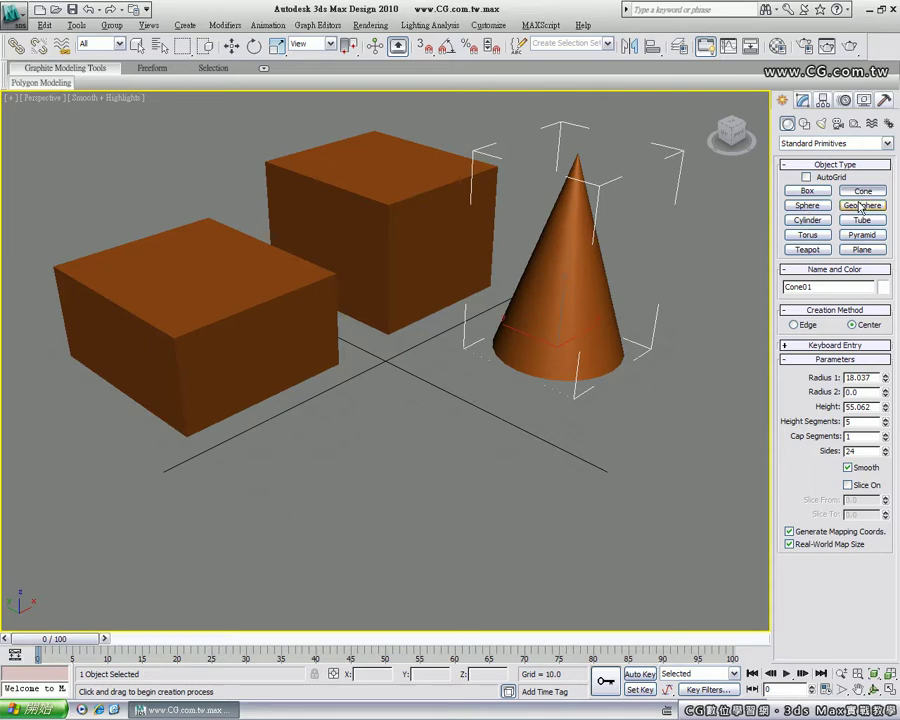
# Step: Create Sphere01 in front of the boxes with a radius of 21.614
pyautogui.click(807, 205)
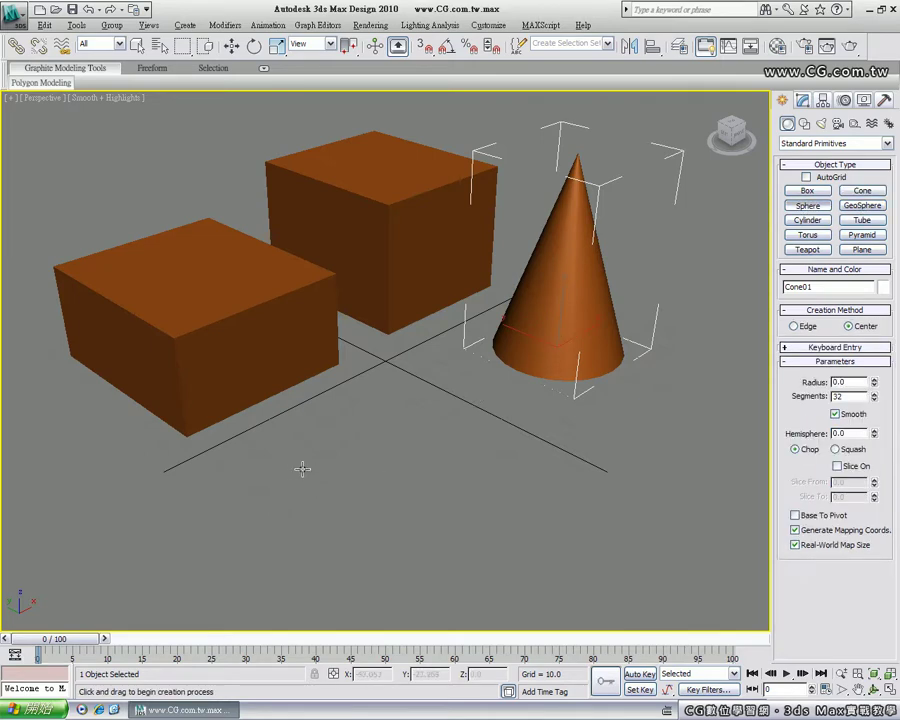
pyautogui.moveTo(302, 468); pyautogui.dragTo(316, 401)
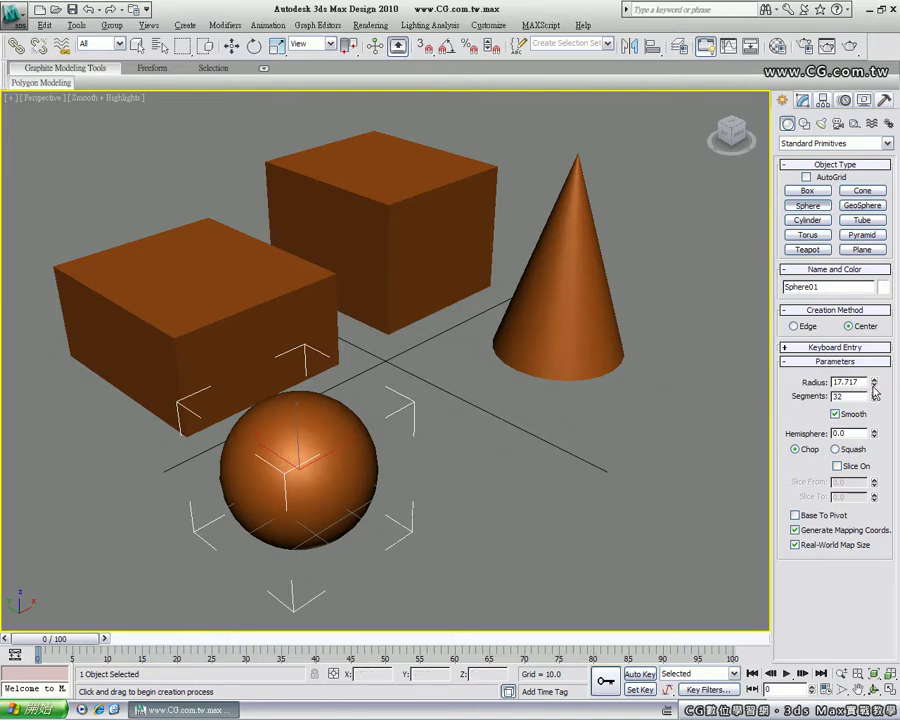
pyautogui.moveTo(873, 382)
pyautogui.mouseDown()
pyautogui.moveTo(875, 347)
pyautogui.moveTo(875, 382)
pyautogui.moveTo(876, 364)
pyautogui.mouseUp()
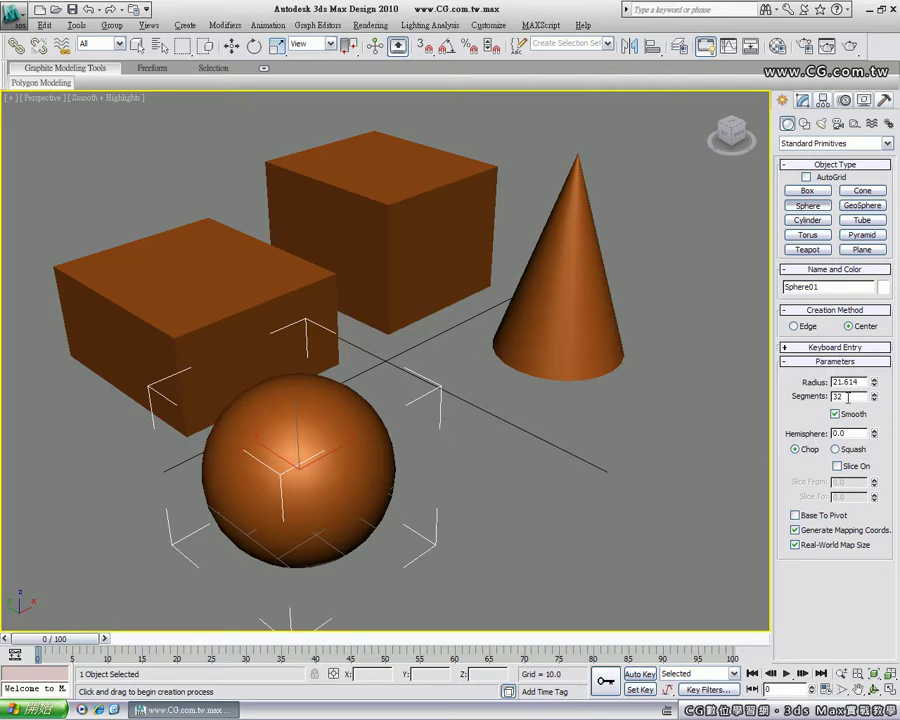
# Step: Try sphere segment counts of 10, then 4
pyautogui.write('10')
pyautogui.press('Return')
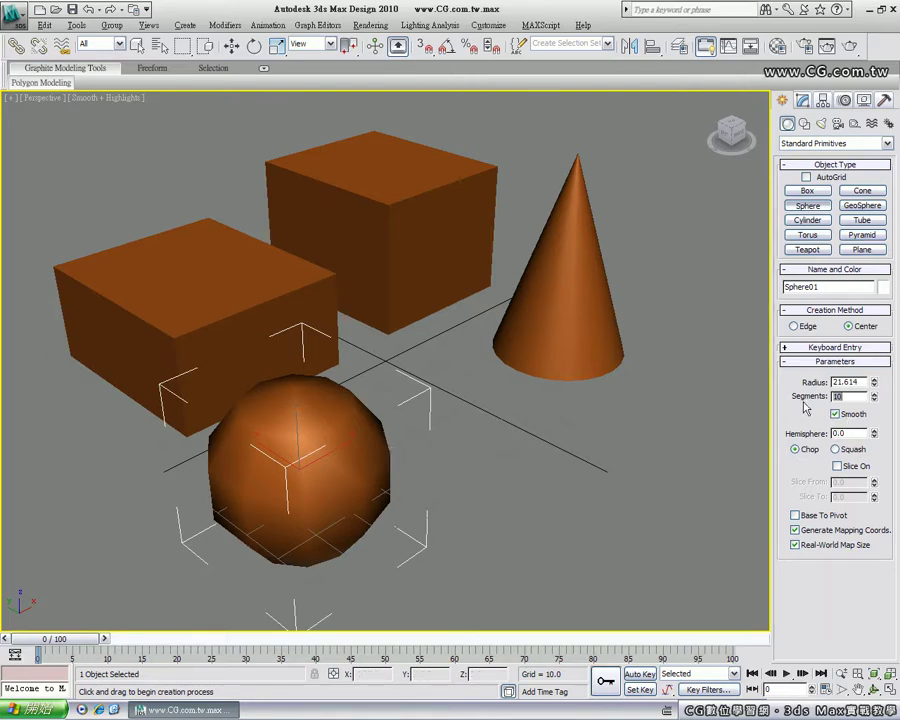
pyautogui.write('4')
pyautogui.press('Return')
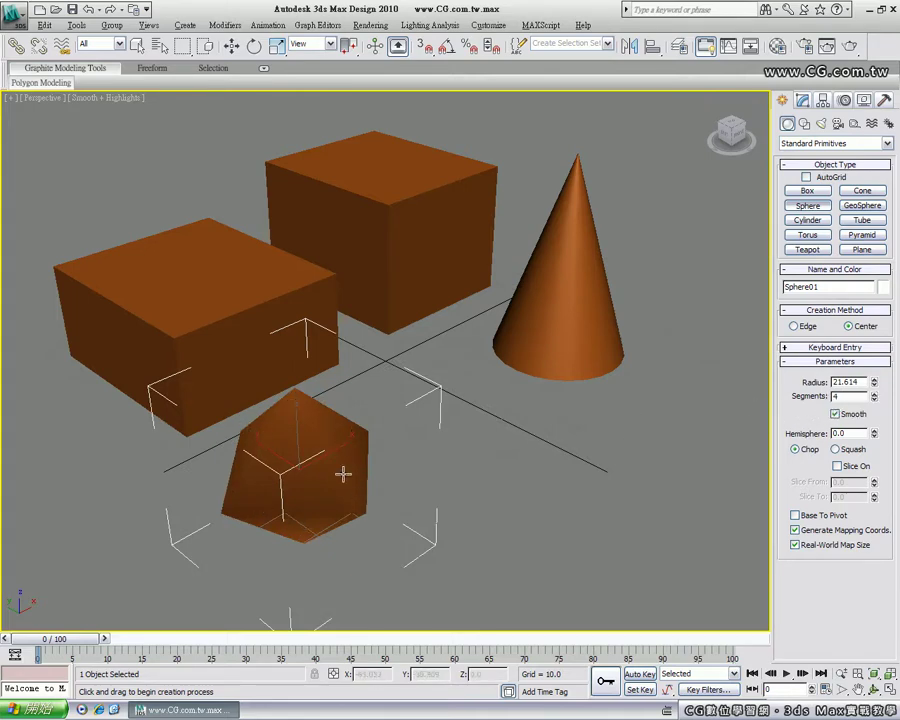
# Step: Raise the sphere's segment count with the Segments spinner, then drag it much higher
pyautogui.click(874, 393)
pyautogui.click(874, 393)
pyautogui.click(874, 393)
pyautogui.click(874, 393)
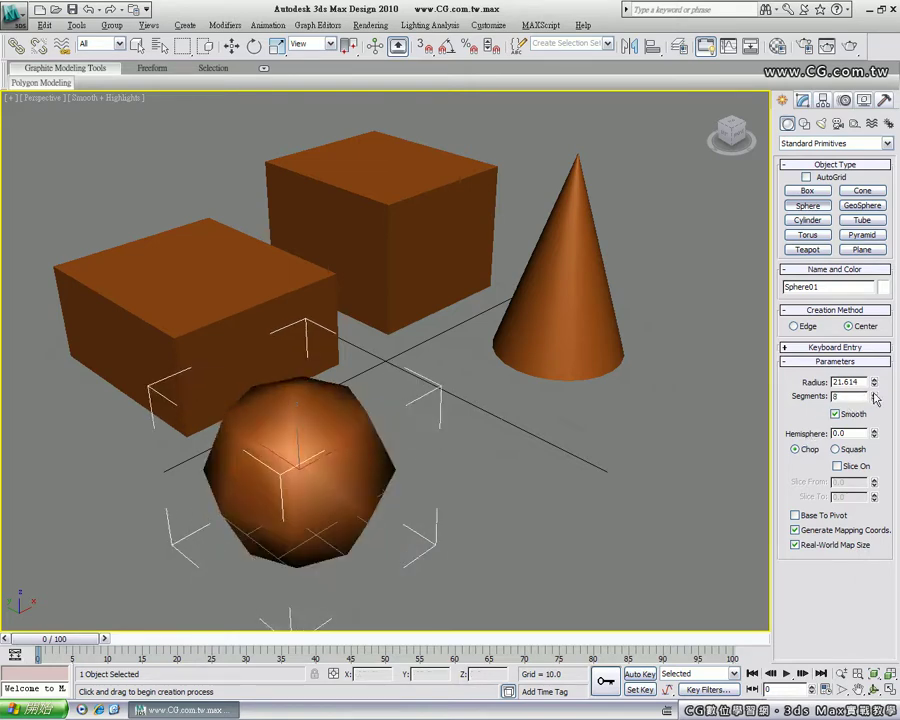
pyautogui.click(874, 393)
pyautogui.click(874, 393)
pyautogui.click(874, 393)
pyautogui.click(874, 393)
pyautogui.click(874, 393)
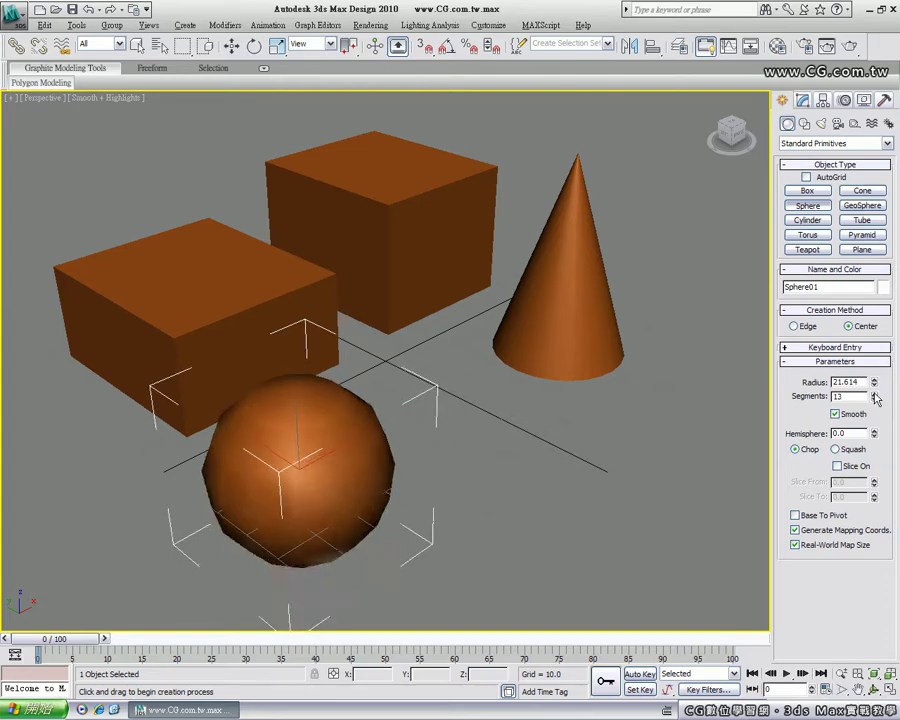
pyautogui.click(874, 393)
pyautogui.click(874, 393)
pyautogui.click(874, 393)
pyautogui.click(874, 393)
pyautogui.click(874, 393)
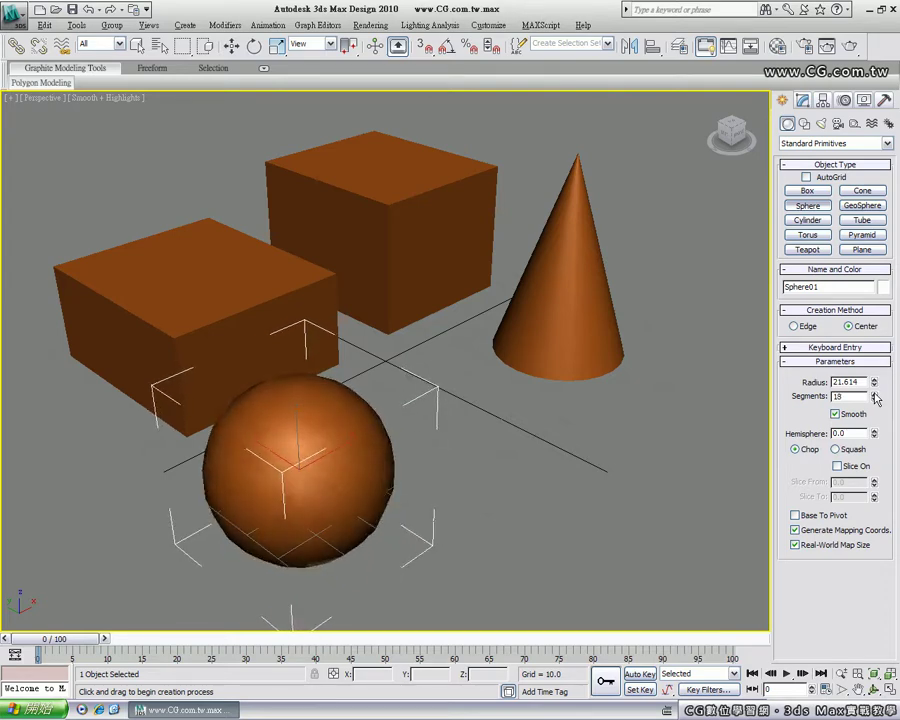
pyautogui.click(874, 393)
pyautogui.click(874, 393)
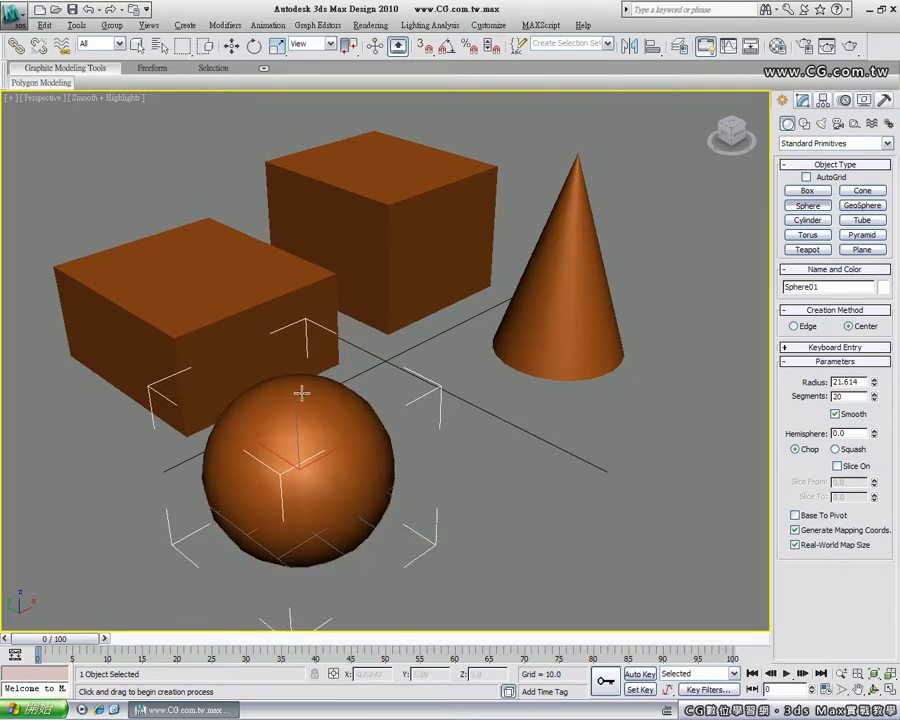
pyautogui.click(874, 393)
pyautogui.click(874, 393)
pyautogui.click(874, 393)
pyautogui.click(874, 393)
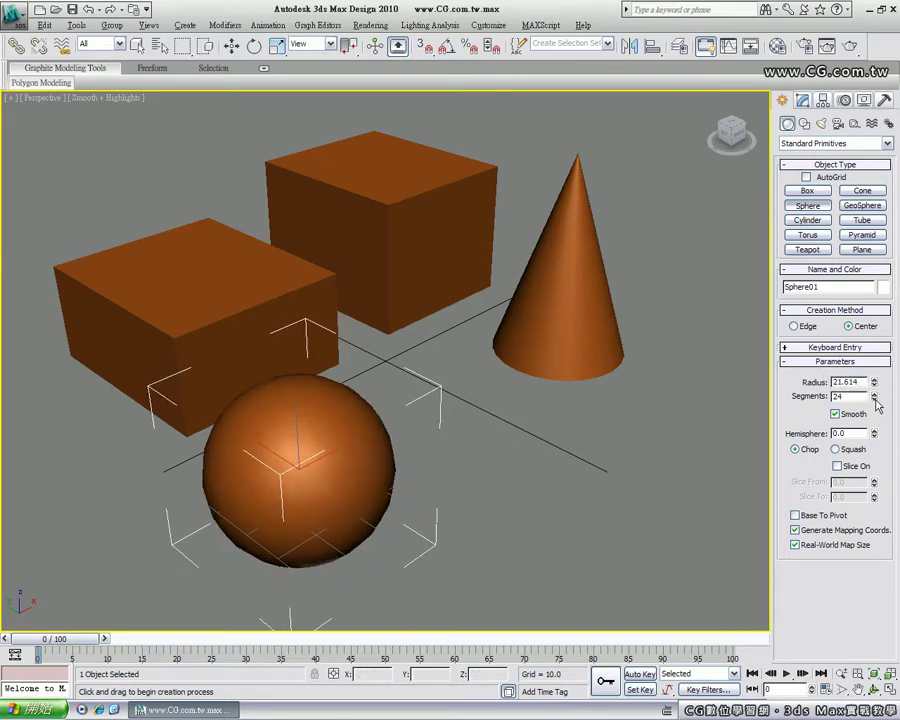
pyautogui.moveTo(876, 398); pyautogui.dragTo(876, 330)
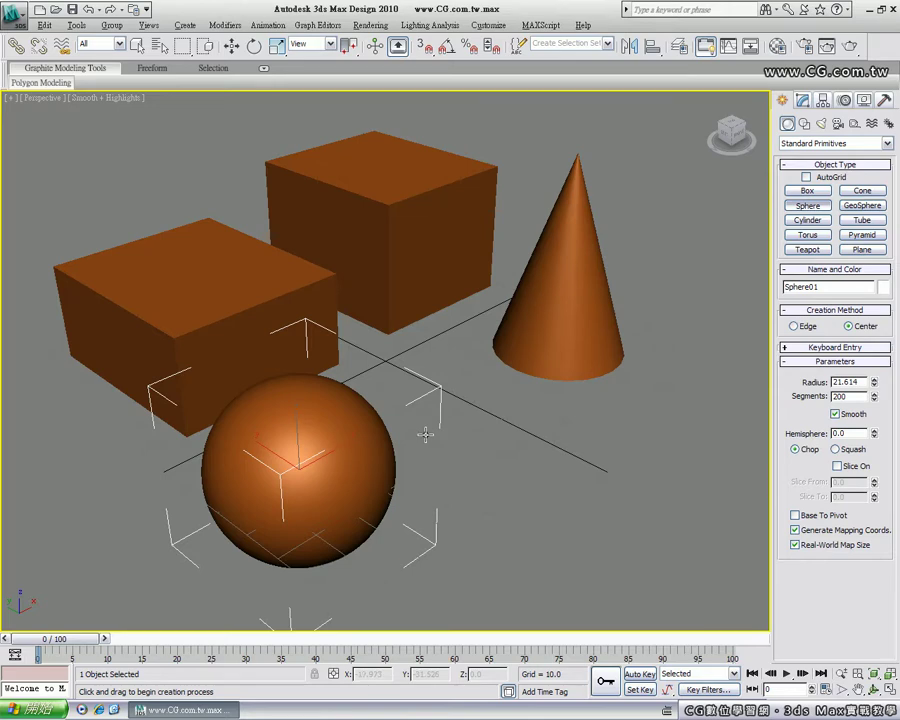
# Step: Enter 32 as the sphere's final segment count
pyautogui.doubleClick(856, 396)
pyautogui.write('32')
pyautogui.press('Return')
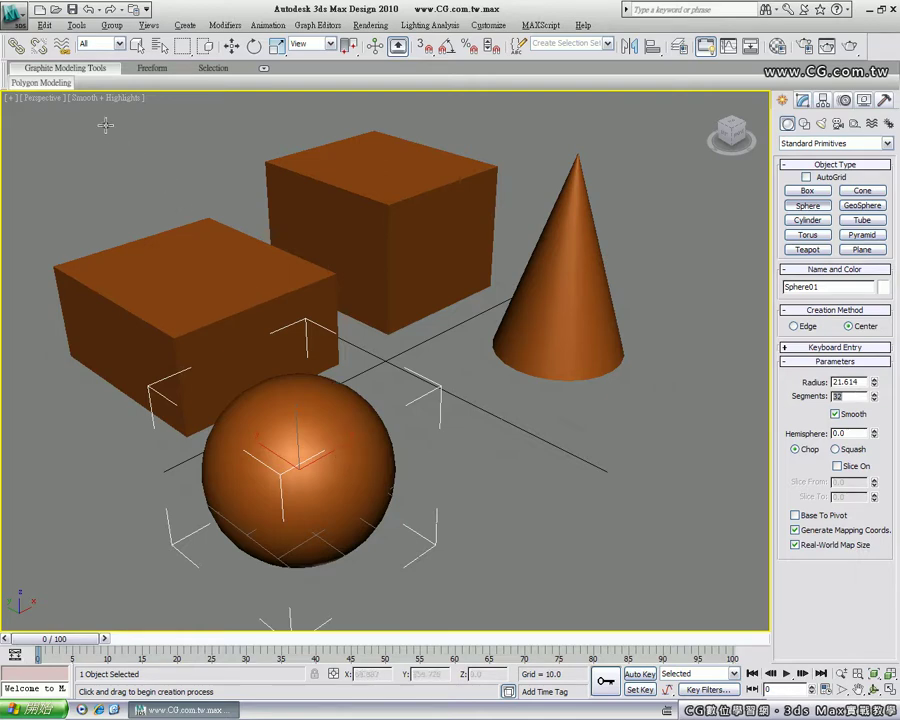
pyautogui.click(38, 82)
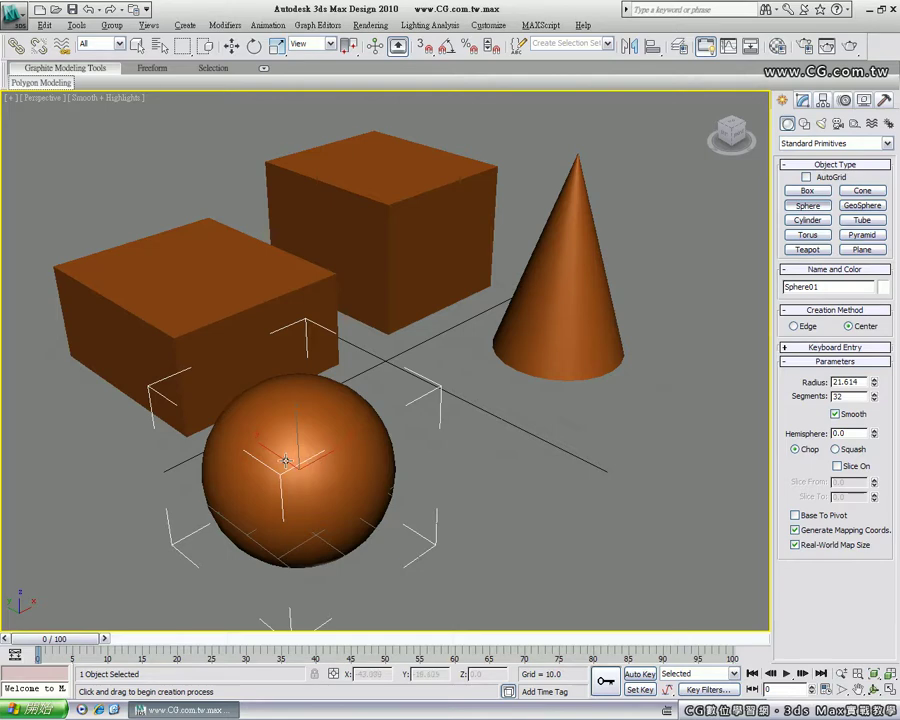
pyautogui.click(117, 101)
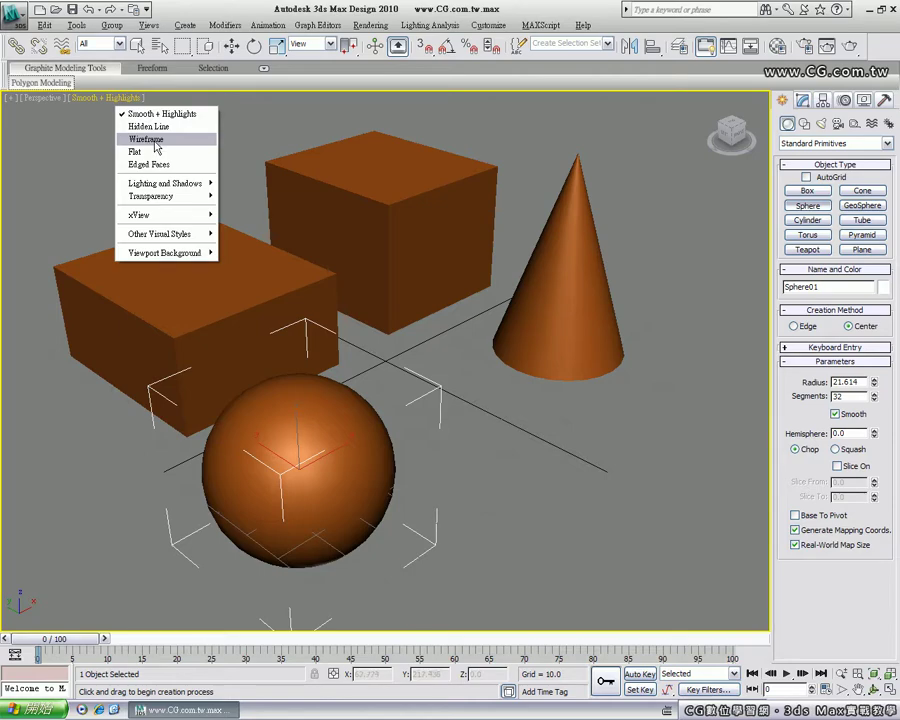
pyautogui.click(170, 140)
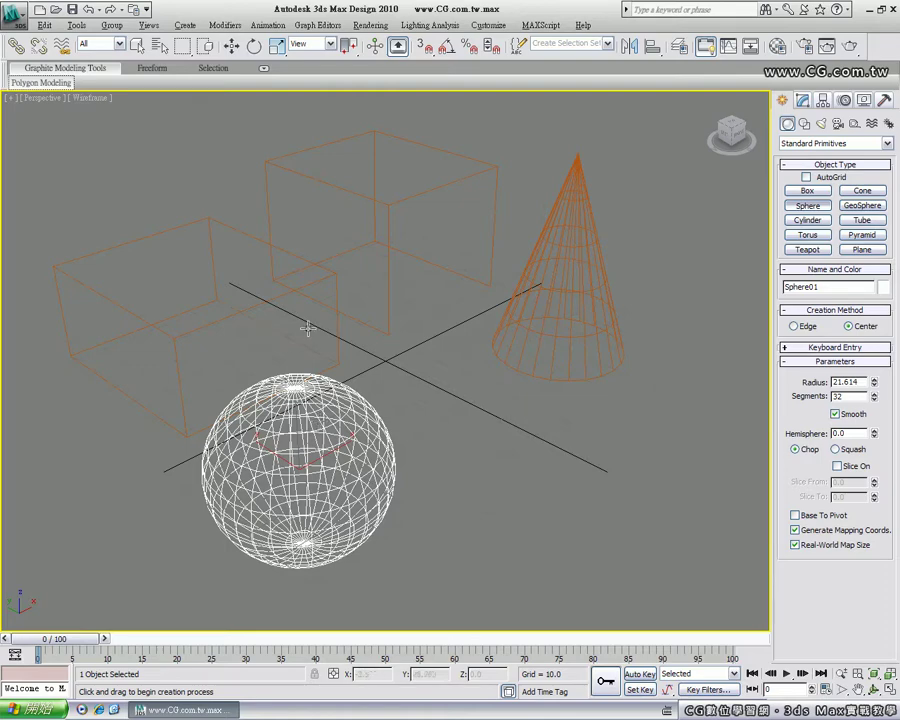
pyautogui.click(41, 82)
pyautogui.click(89, 100)
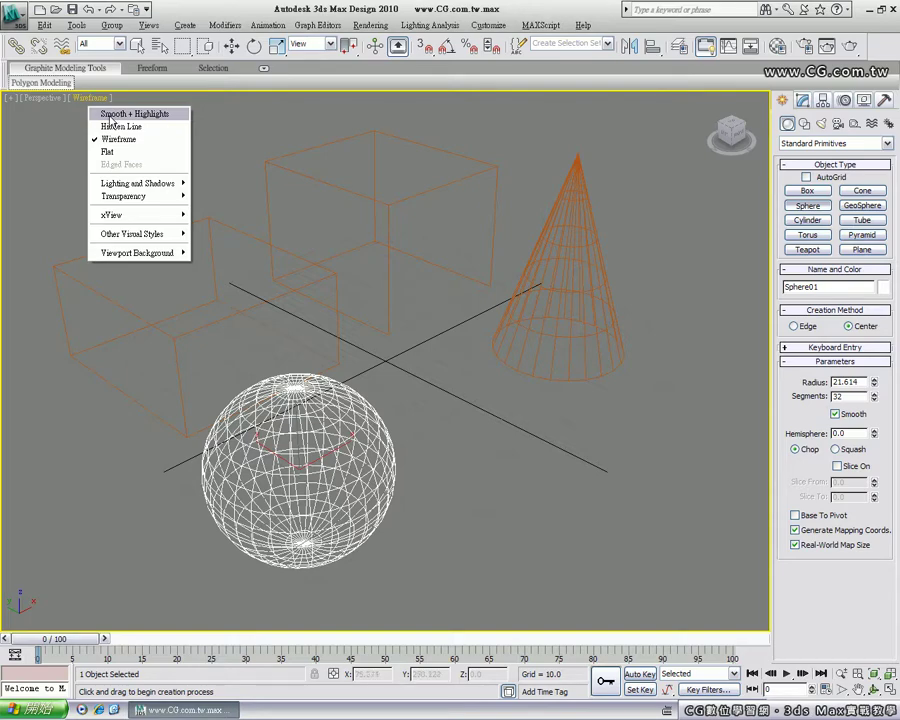
pyautogui.click(115, 117)
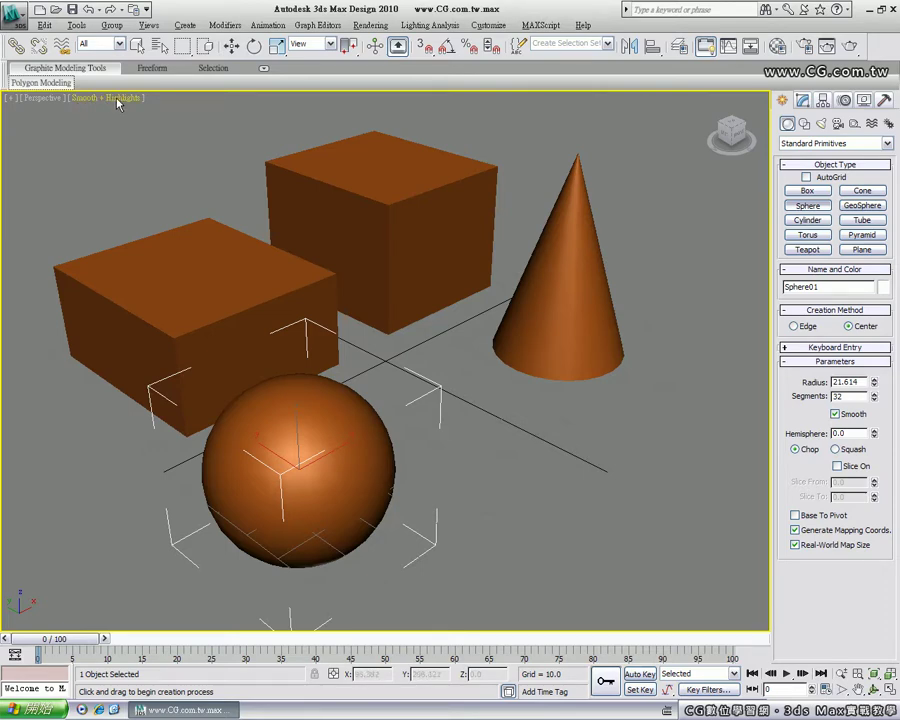
# Step: Turn on Edged Faces shading and step Sphere01's segments up to 50
pyautogui.click(117, 100)
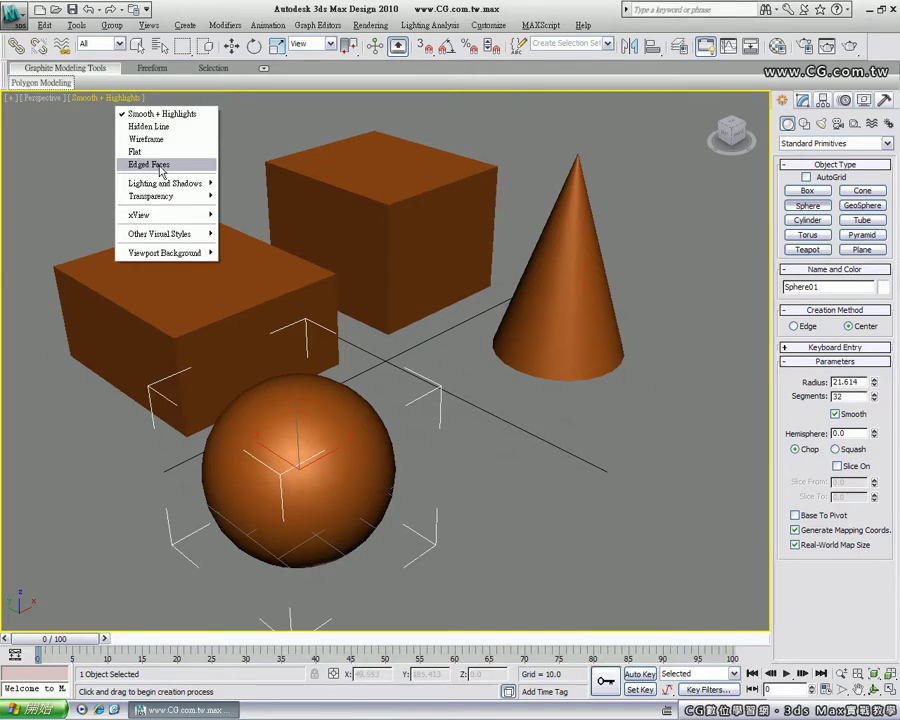
pyautogui.click(160, 166)
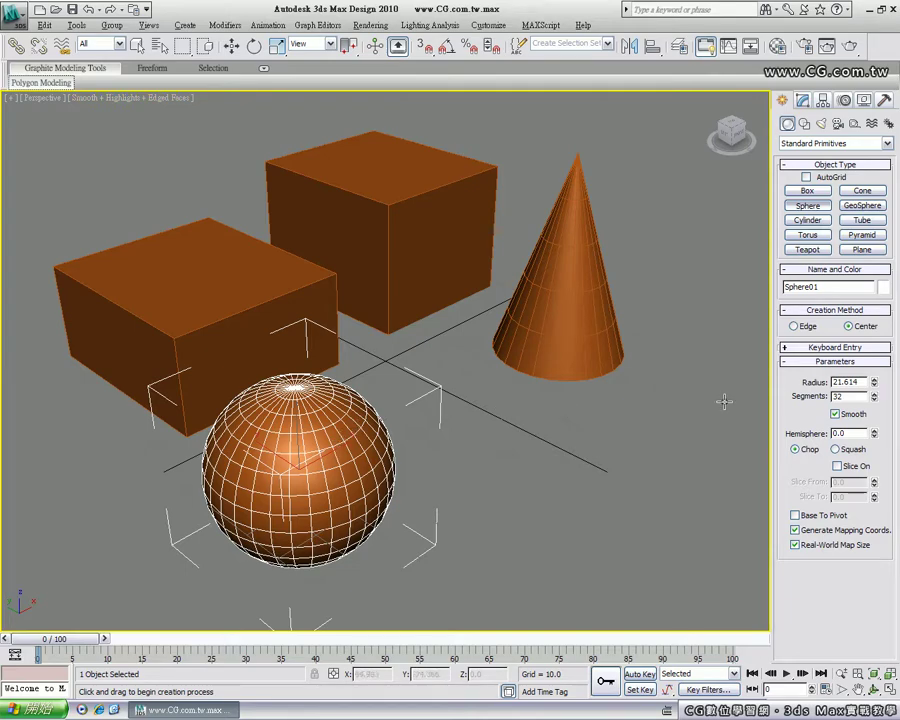
pyautogui.click(874, 394)
pyautogui.click(874, 394)
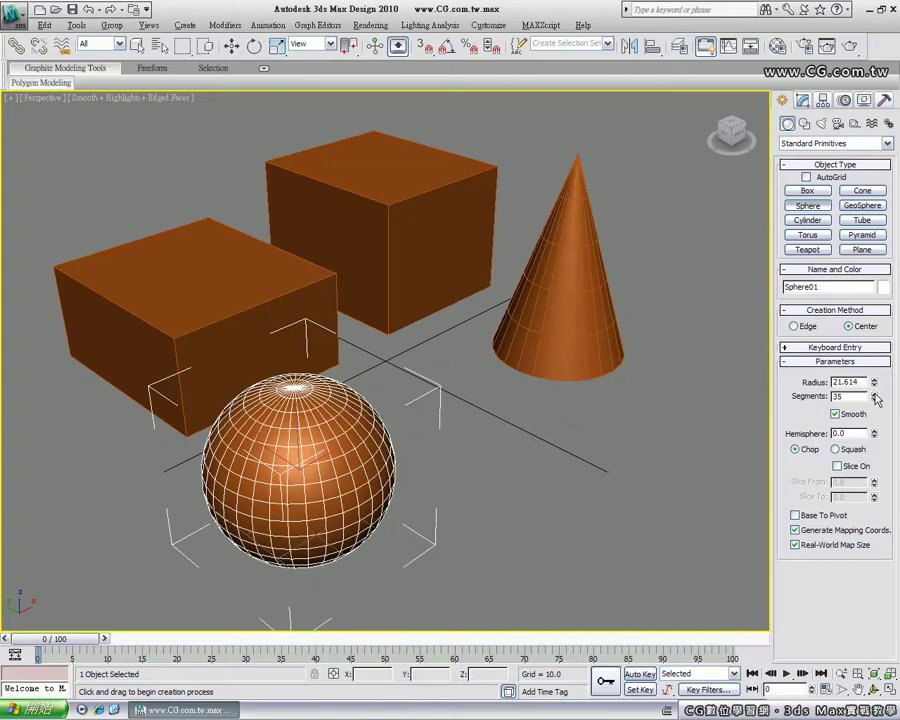
pyautogui.click(874, 394)
pyautogui.click(874, 394)
pyautogui.click(874, 394)
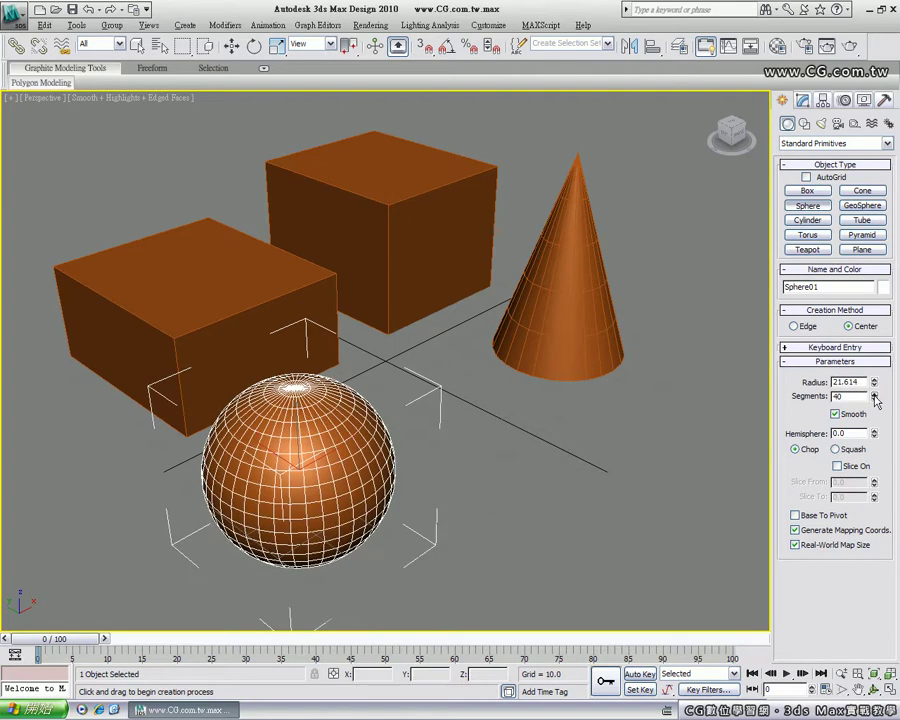
pyautogui.click(874, 394)
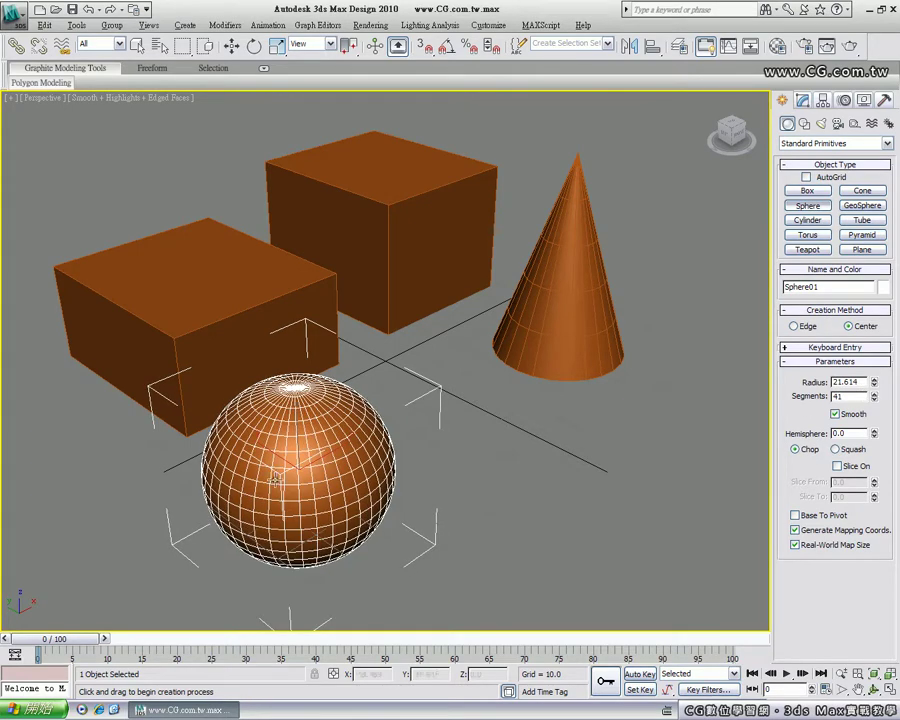
pyautogui.click(874, 394)
pyautogui.click(874, 394)
pyautogui.click(874, 394)
pyautogui.click(874, 394)
pyautogui.click(874, 394)
pyautogui.click(874, 394)
pyautogui.click(874, 394)
pyautogui.click(874, 394)
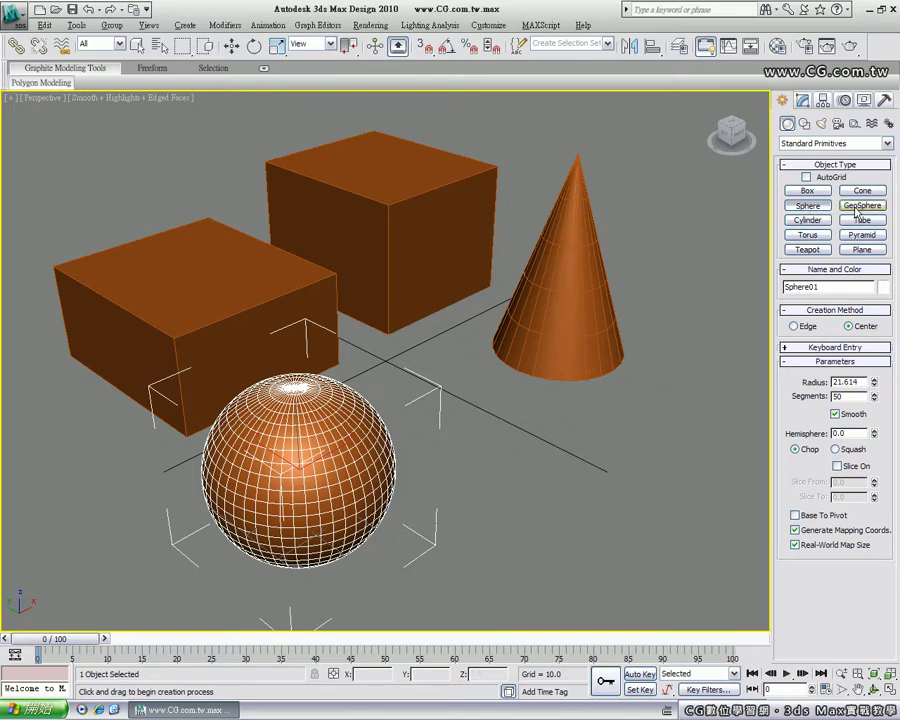
# Step: Create GeoSphere01 (radius 20.959, 4 segments, Icosa) right of Sphere01, then select Sphere01
pyautogui.click(856, 206)
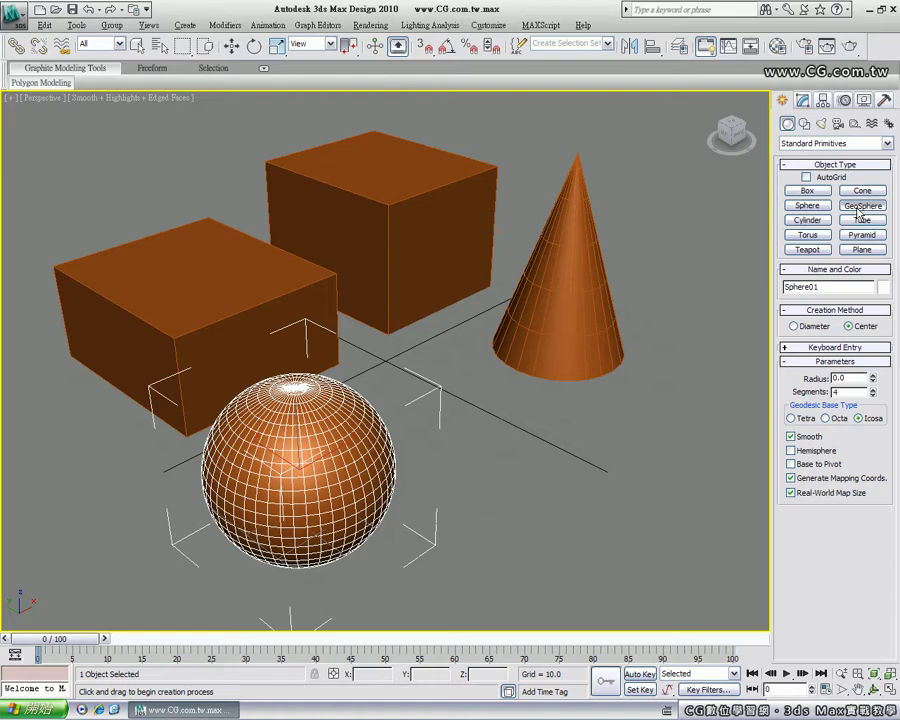
pyautogui.moveTo(522, 472)
pyautogui.mouseDown()
pyautogui.moveTo(560, 495)
pyautogui.moveTo(583, 533)
pyautogui.mouseUp()
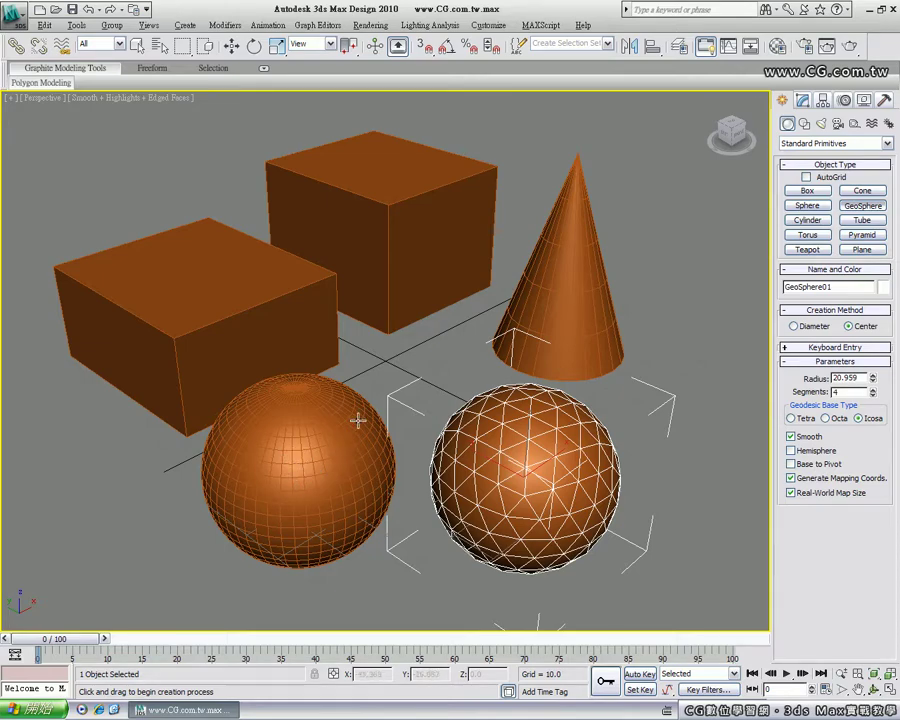
pyautogui.click(141, 47)
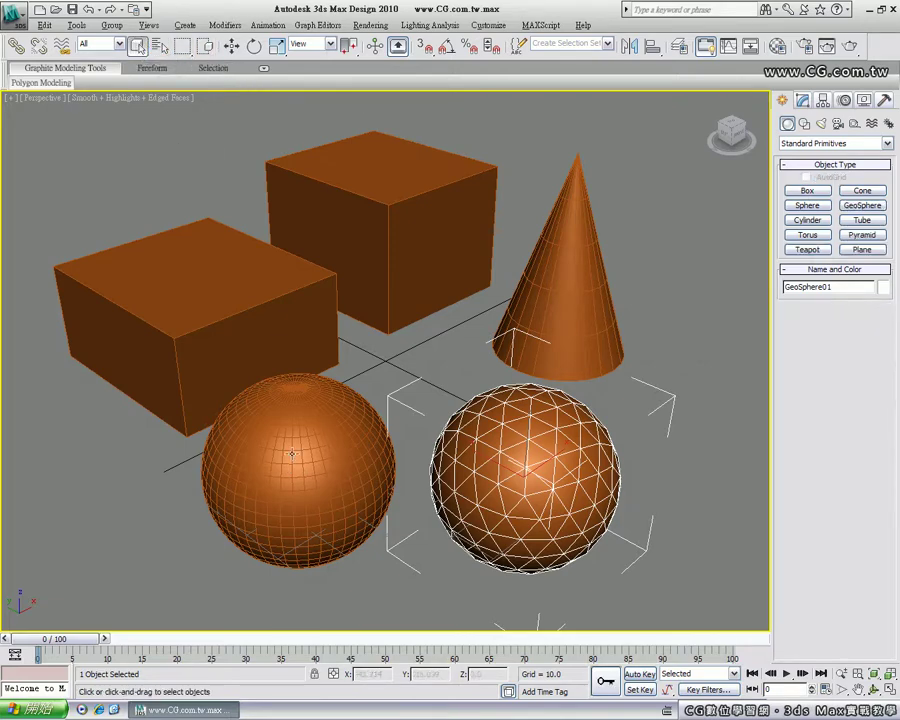
pyautogui.click(287, 505)
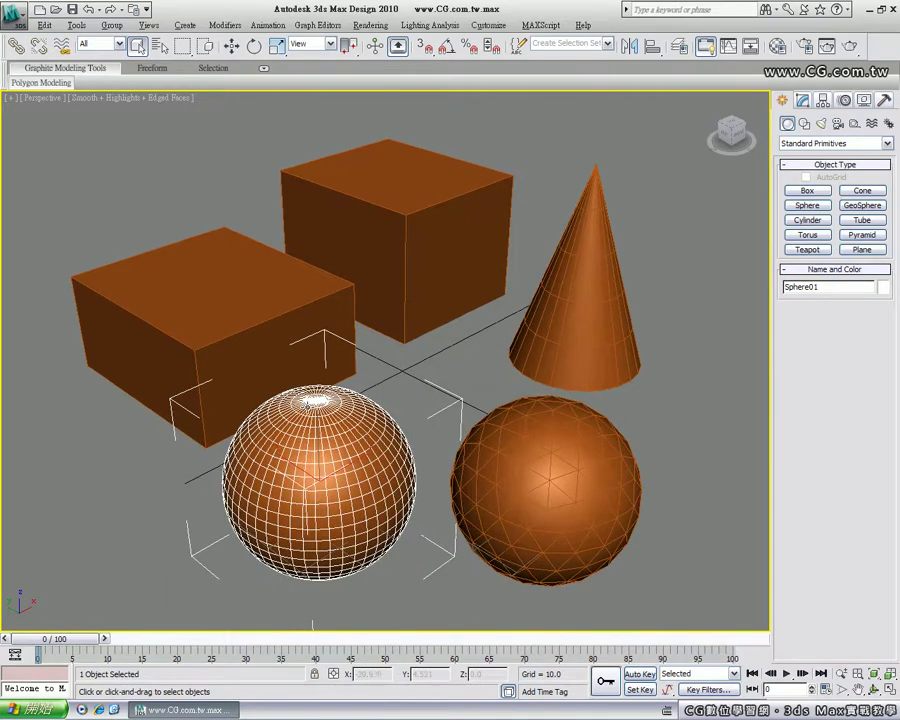
pyautogui.scroll(5, 307, 404)
pyautogui.moveTo(187, 505); pyautogui.dragTo(284, 415, button='middle')
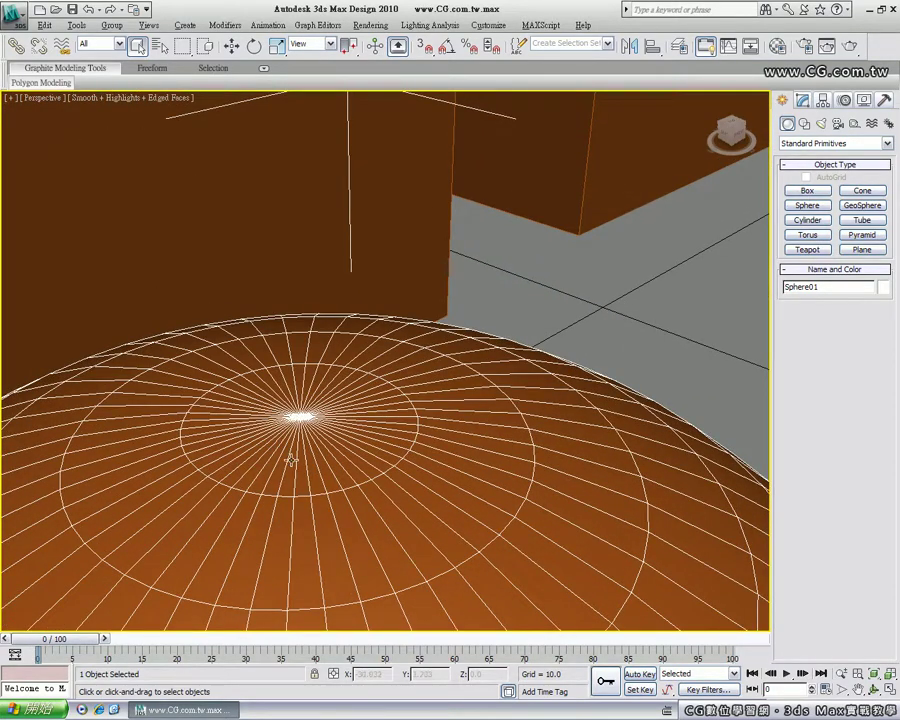
pyautogui.hotkey('shift', 'ctrl', 'z')
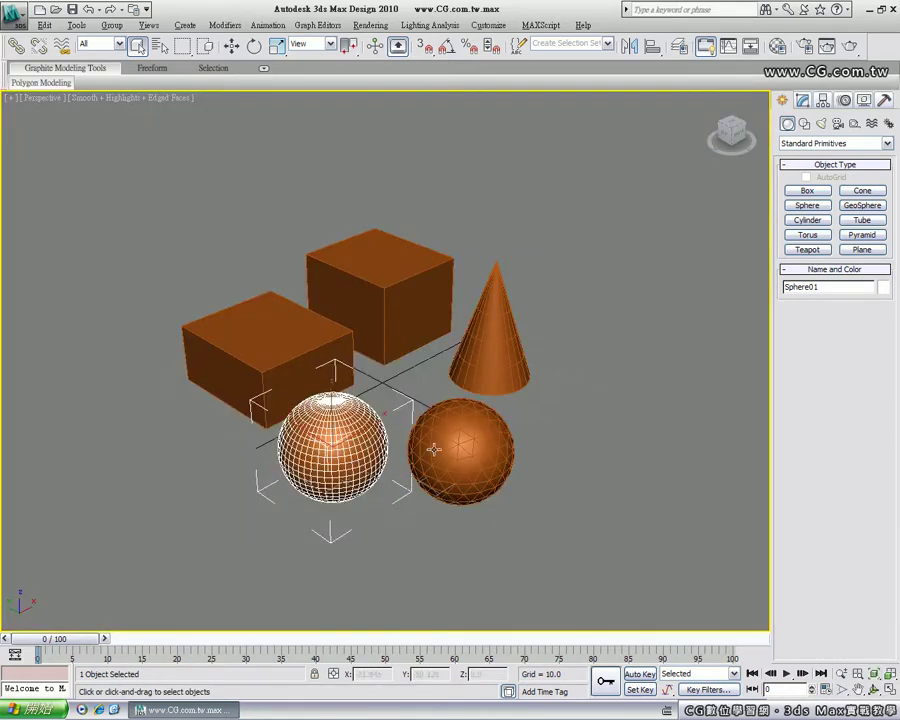
pyautogui.scroll(2, 433, 449)
pyautogui.click(513, 470)
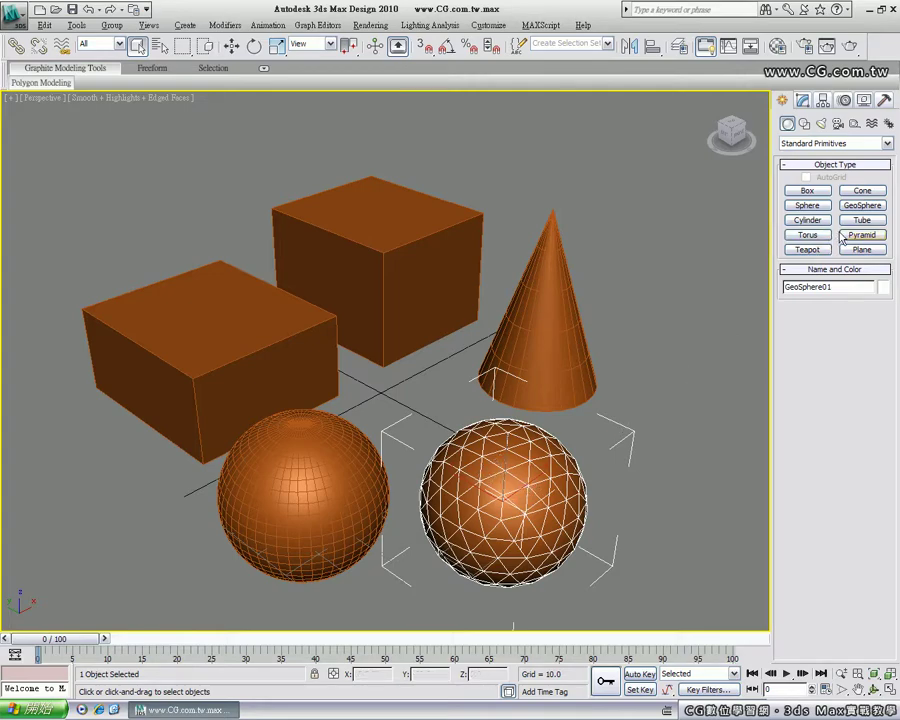
# Step: Set GeoSphere01's segments to 6 after comparing with Sphere01, then deselect it
pyautogui.click(802, 101)
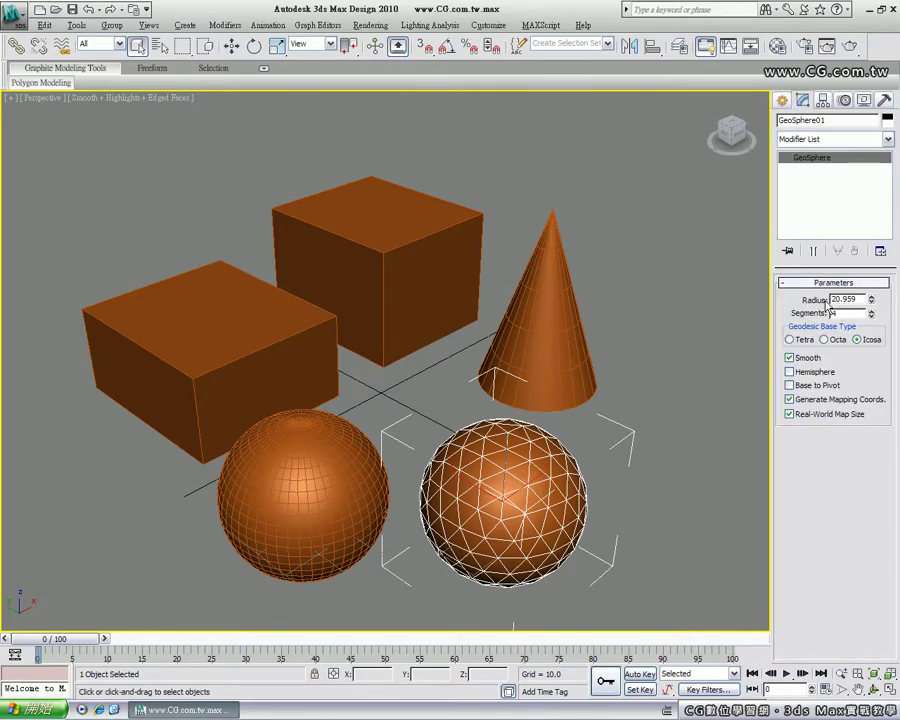
pyautogui.moveTo(870, 305)
pyautogui.mouseDown()
pyautogui.moveTo(869, 326)
pyautogui.moveTo(858, 333)
pyautogui.mouseUp()
pyautogui.moveTo(872, 316); pyautogui.dragTo(870, 290)
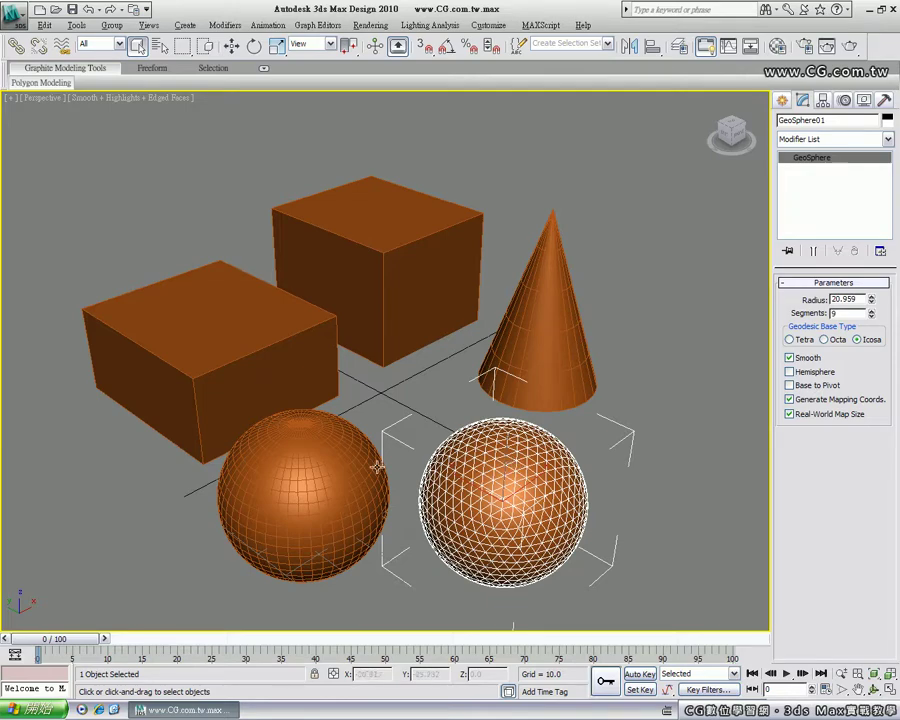
pyautogui.click(312, 460)
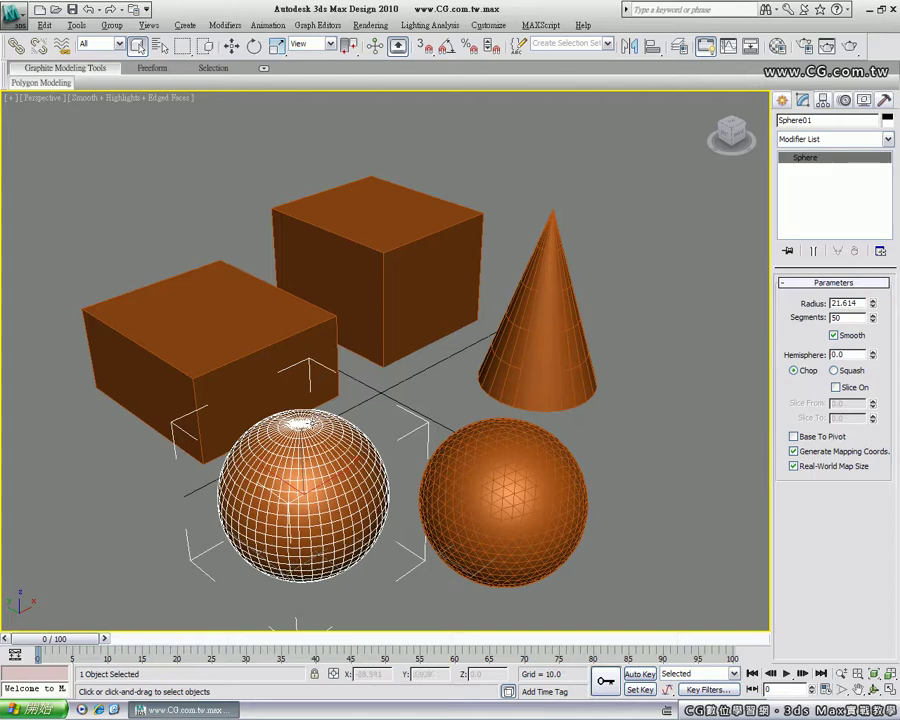
pyautogui.click(485, 490)
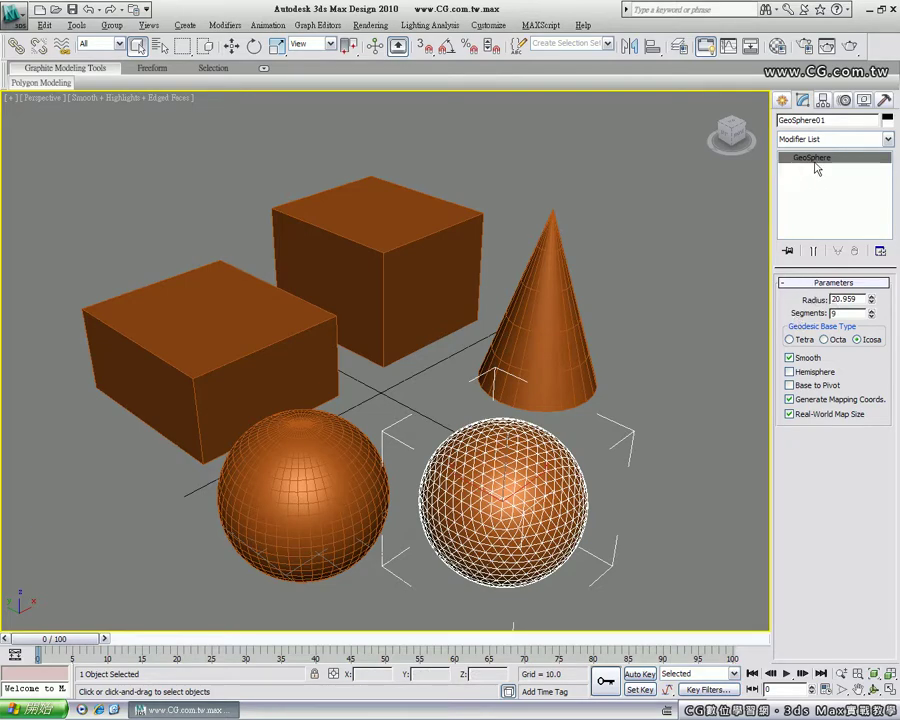
pyautogui.click(871, 317)
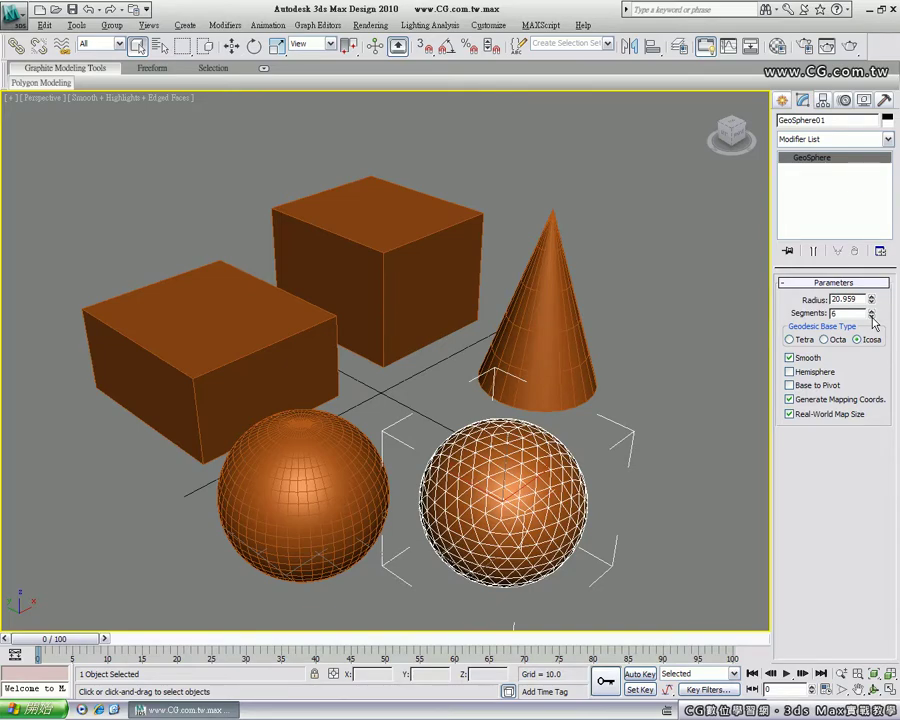
pyautogui.click(783, 101)
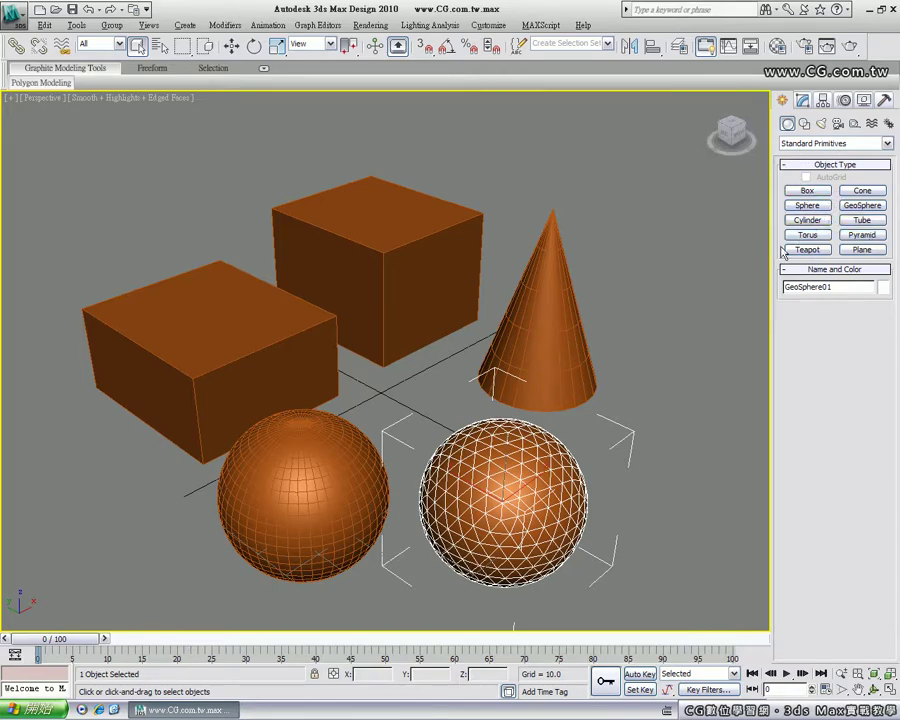
pyautogui.click(688, 401)
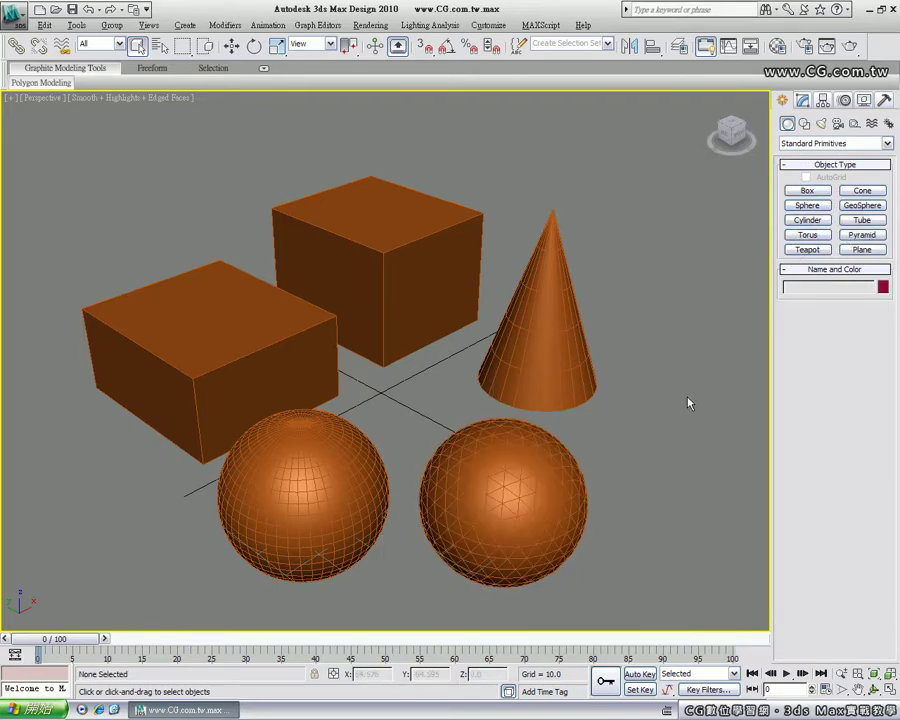